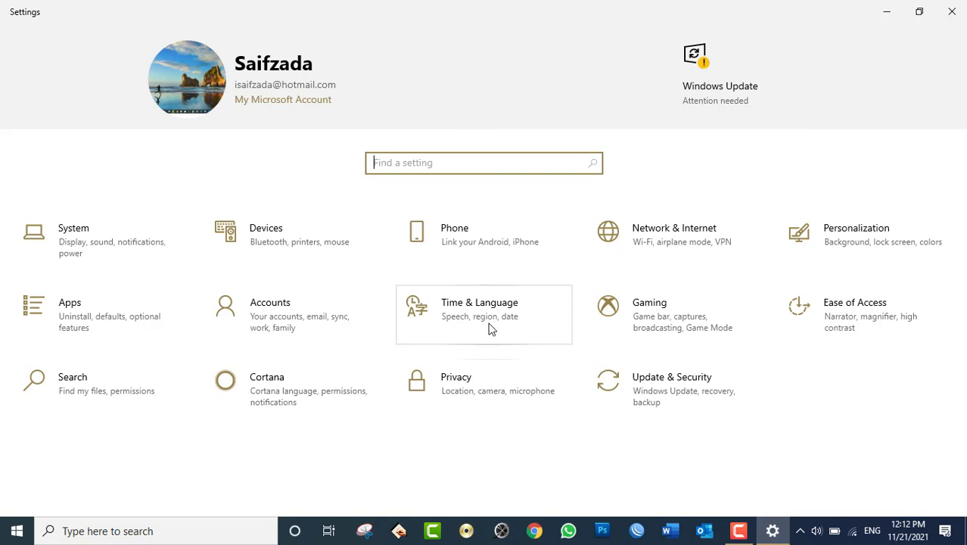
- Open the Time & Language settings and turn off automatic time setting
left_click(488, 328)
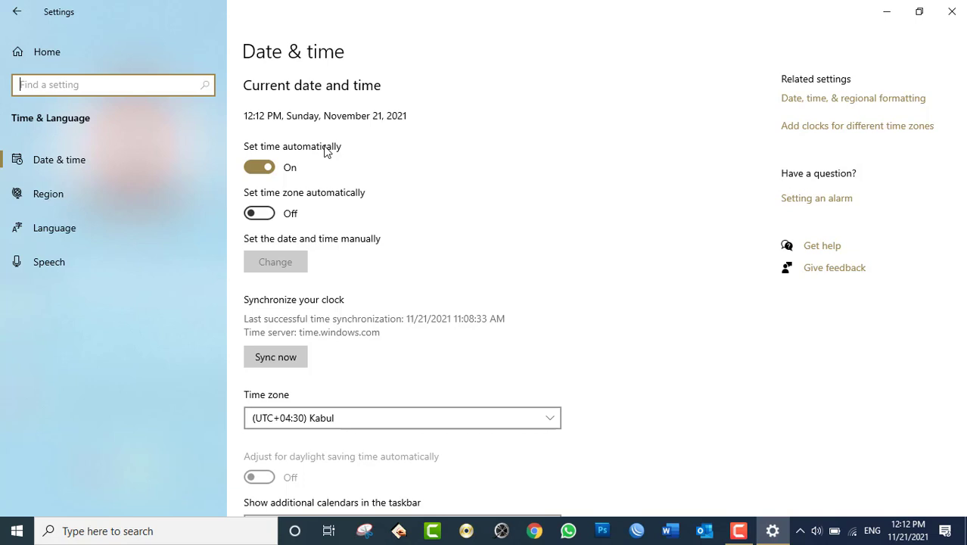
left_click(259, 168)
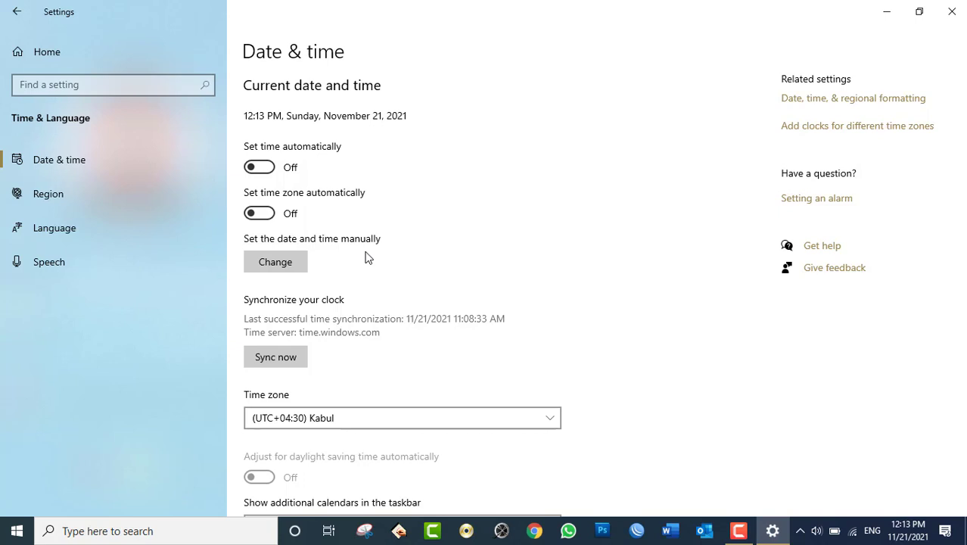
- Manually set the system month to October and the hour to 1, apply the change and check it in the taskbar calendar
left_click(269, 260)
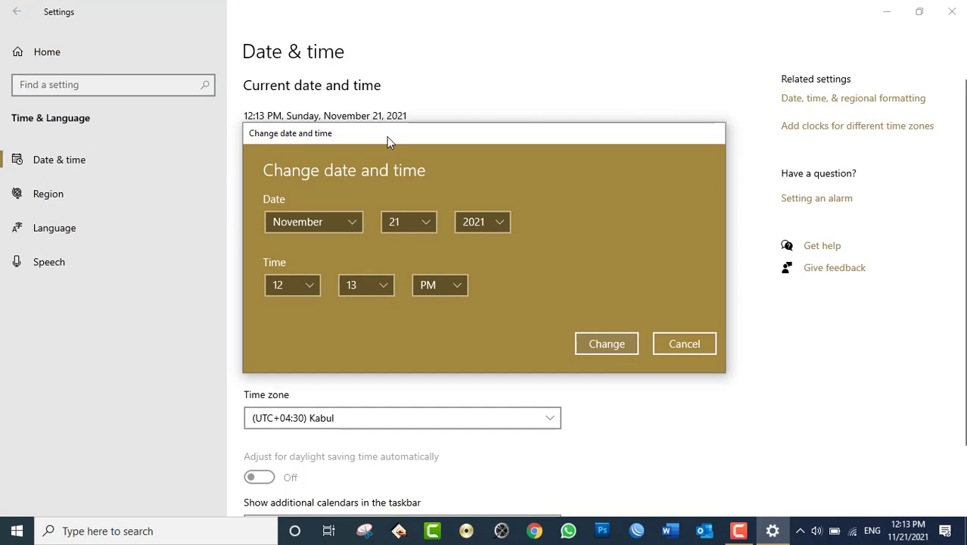
left_click_drag(387, 136, 522, 77)
left_click(465, 158)
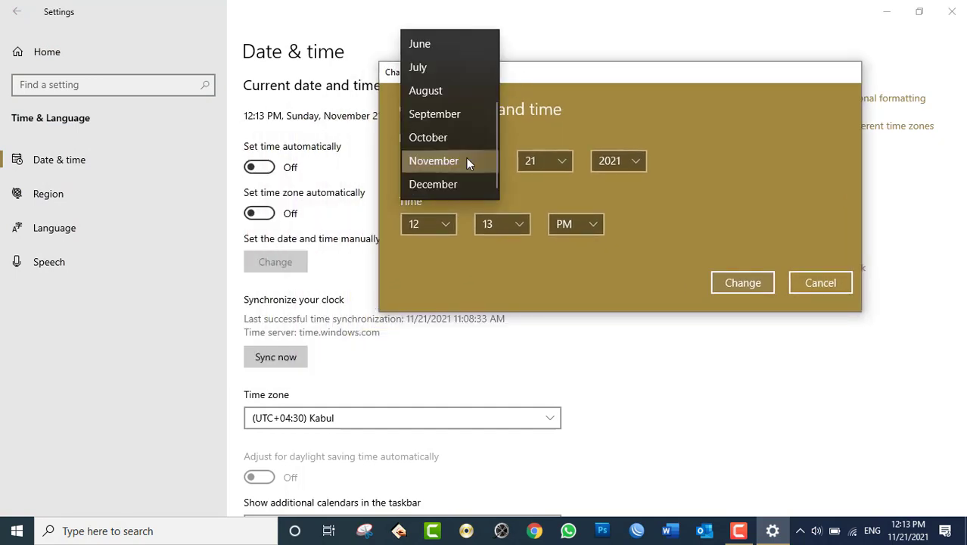
left_click(445, 184)
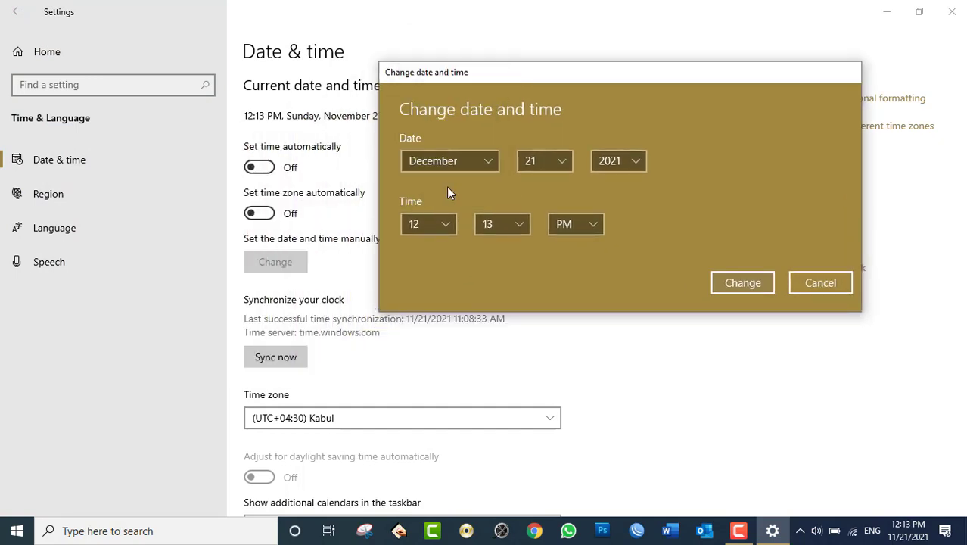
left_click(454, 157)
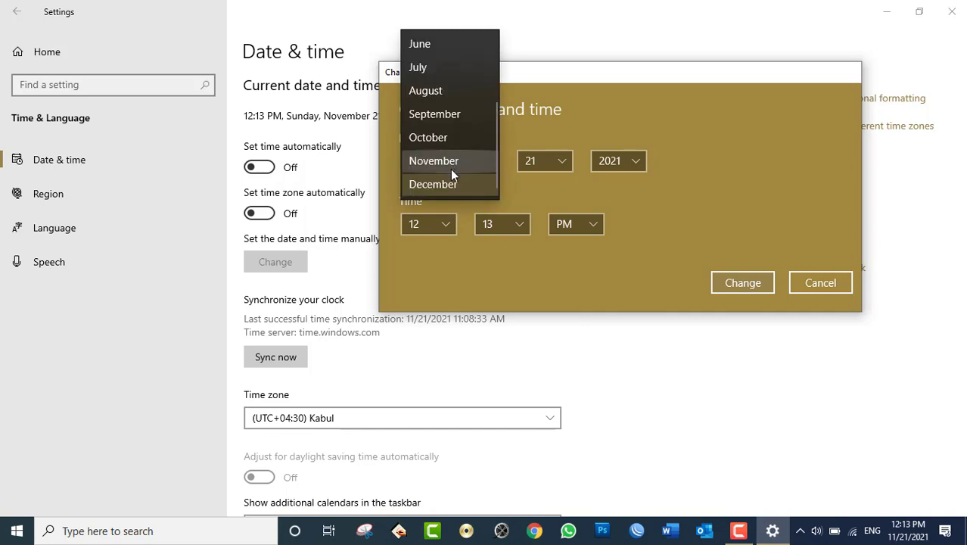
left_click(443, 139)
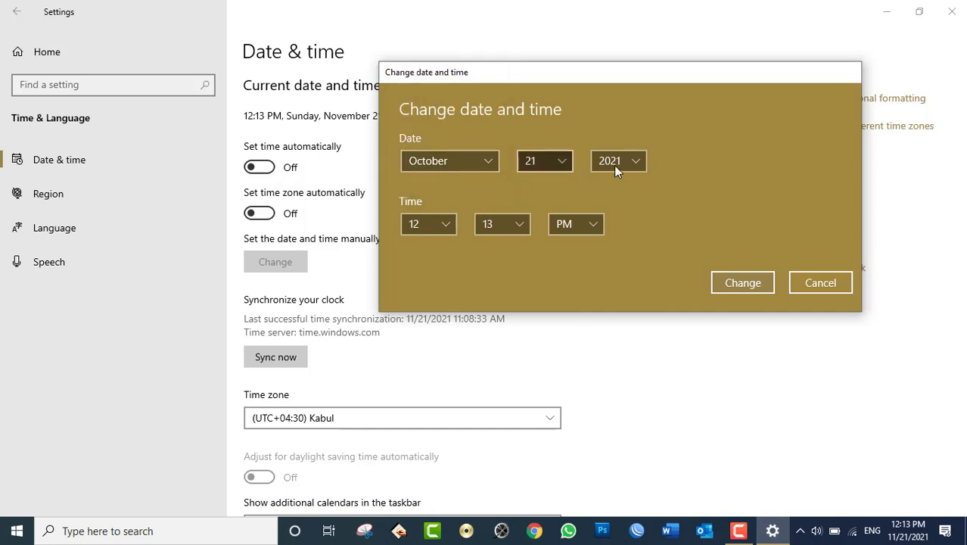
left_click(427, 228)
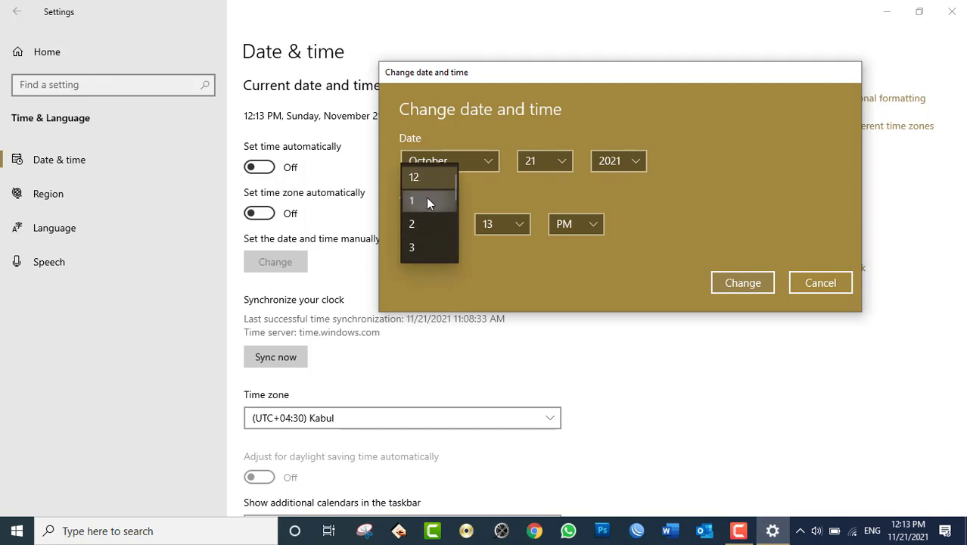
left_click(426, 200)
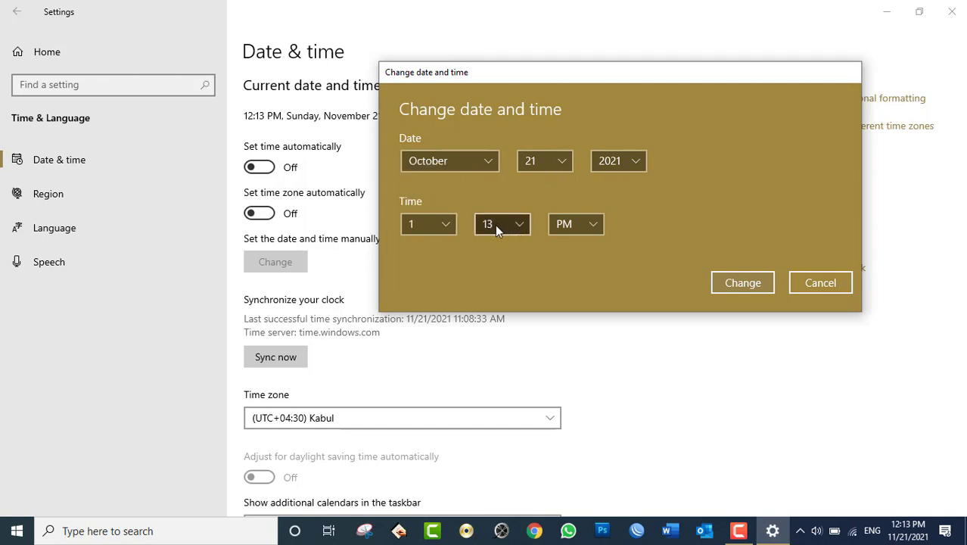
left_click(737, 282)
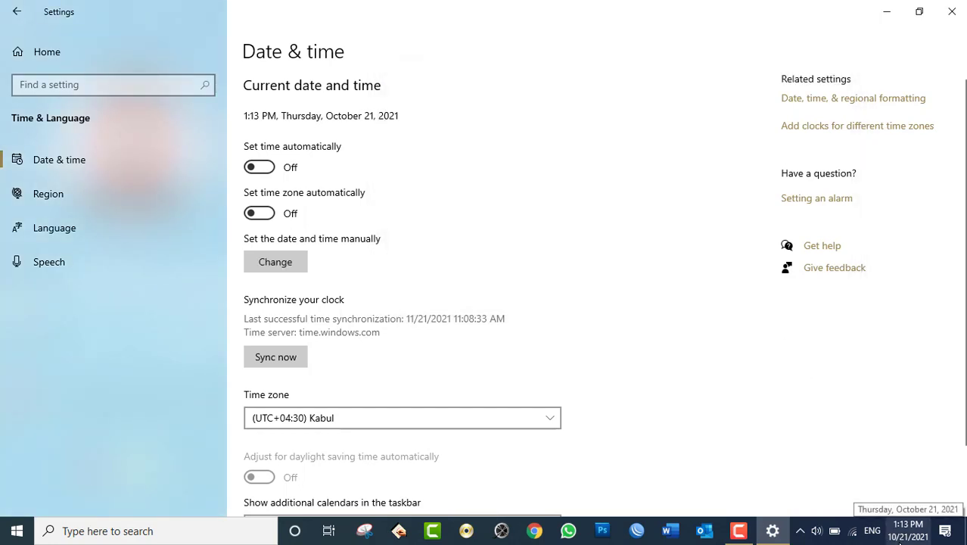
left_click(900, 537)
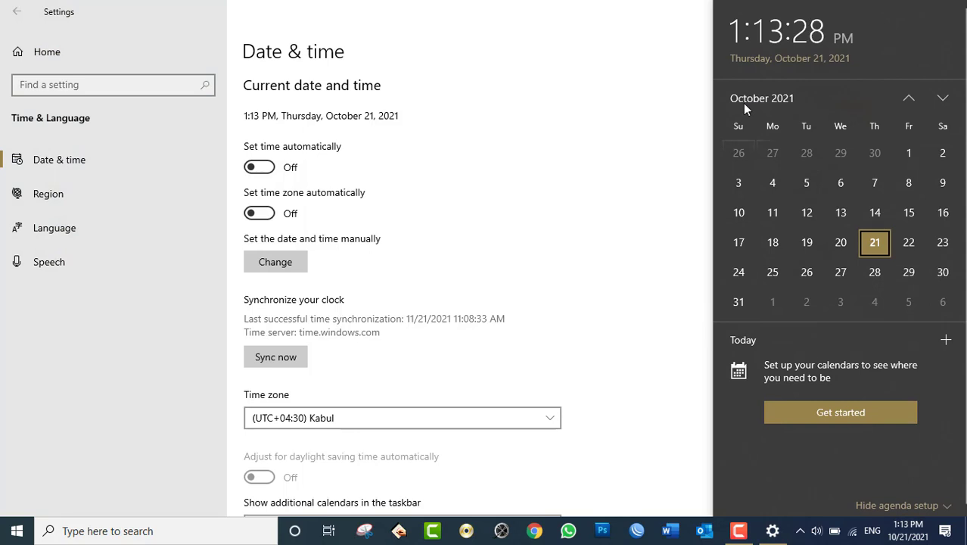
- Turn automatic time setting back on, switching it off and on once more
left_click(263, 168)
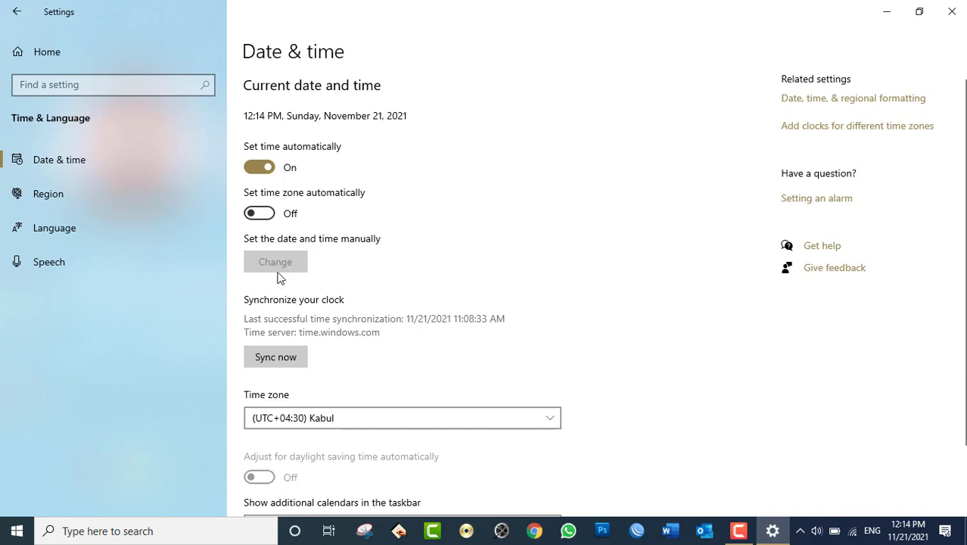
left_click(262, 173)
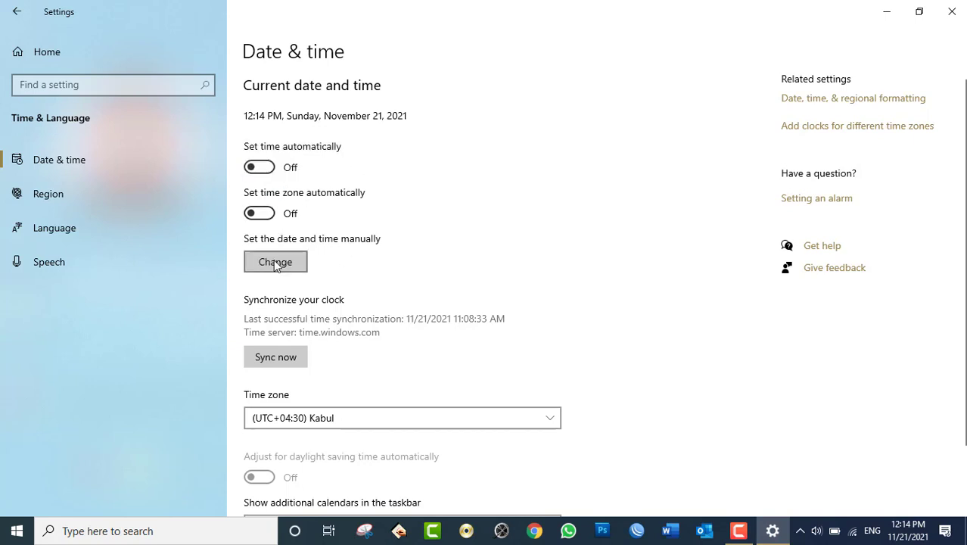
left_click(261, 170)
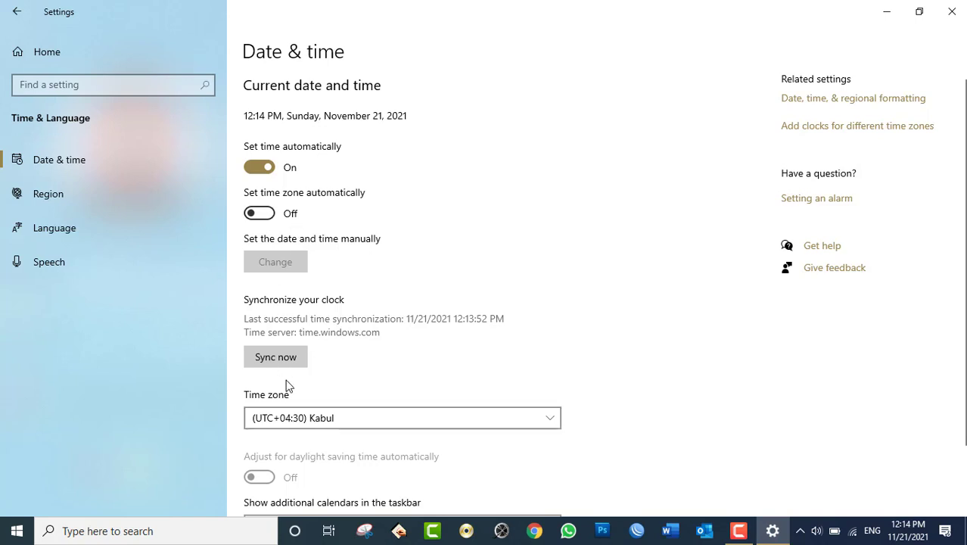
- Set the time zone to (UTC+05:00) Islamabad, Karachi and restore the original zone by enabling automatic time zone setting
left_click(306, 418)
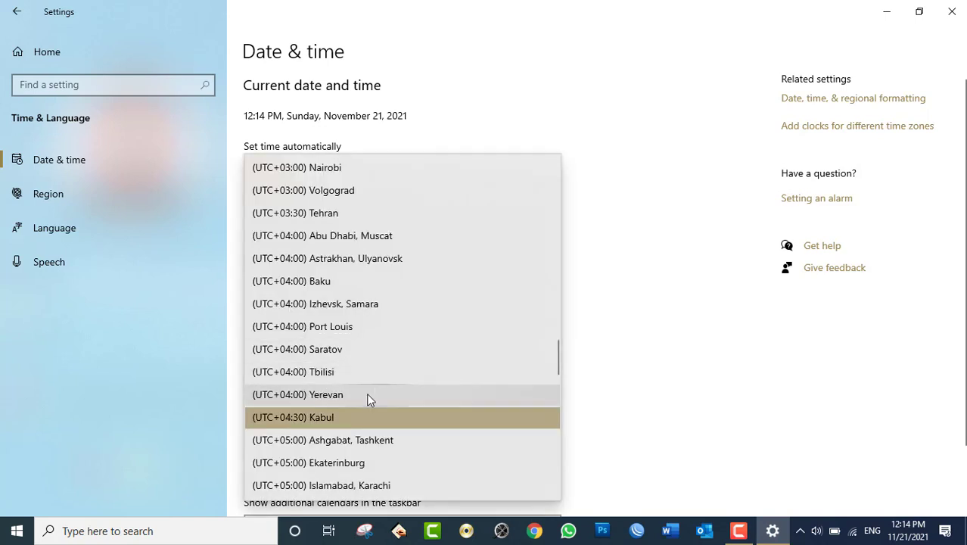
left_click(367, 487)
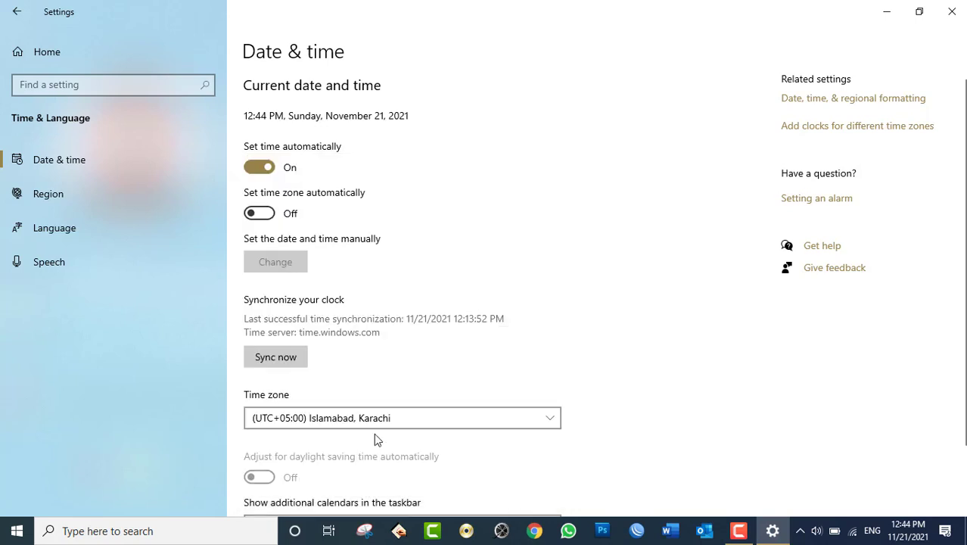
left_click(261, 214)
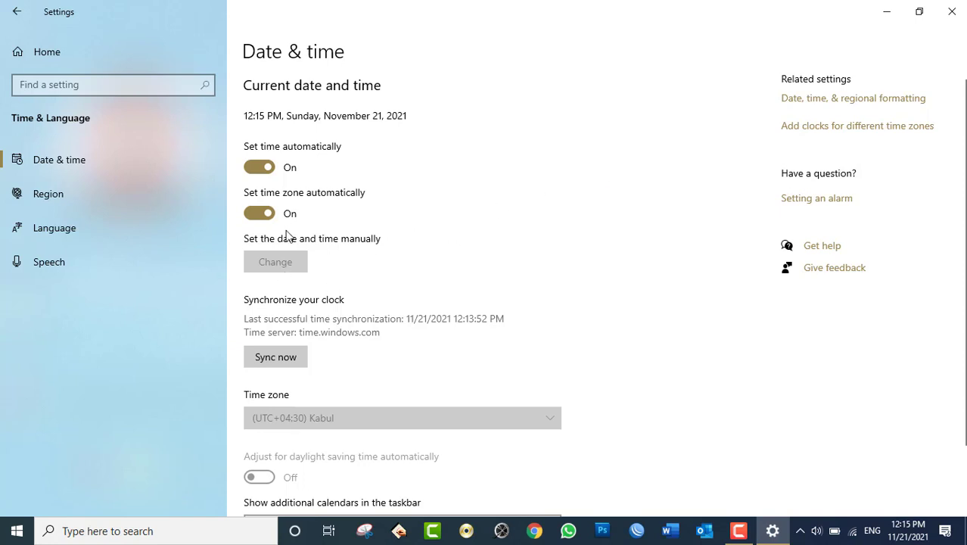
- Turn off automatic time zone setting and view the list of available time zones without choosing another
left_click(260, 214)
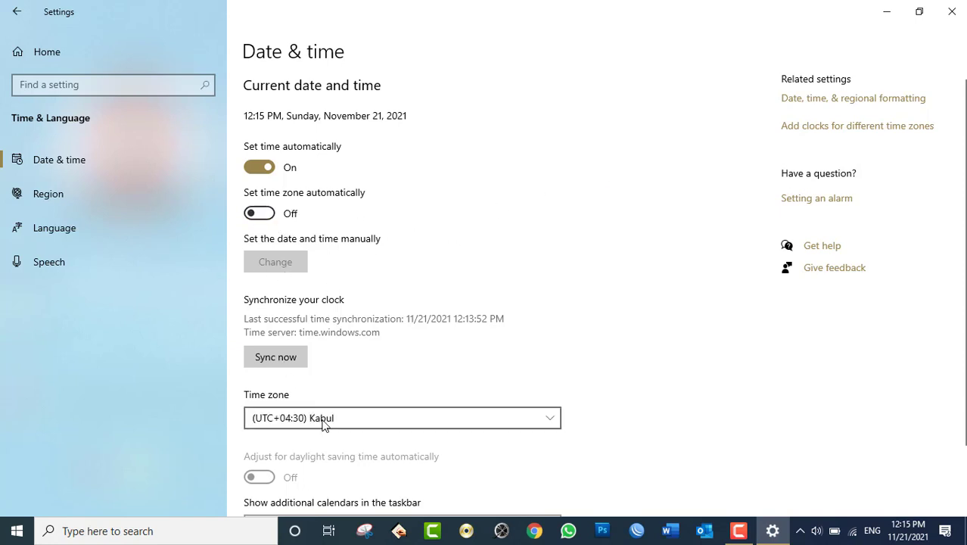
left_click(324, 422)
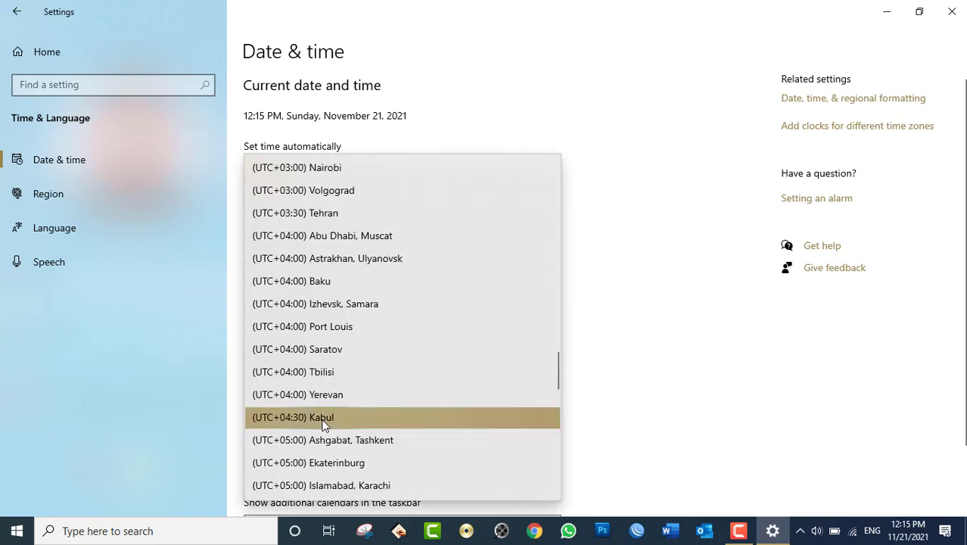
left_click(669, 87)
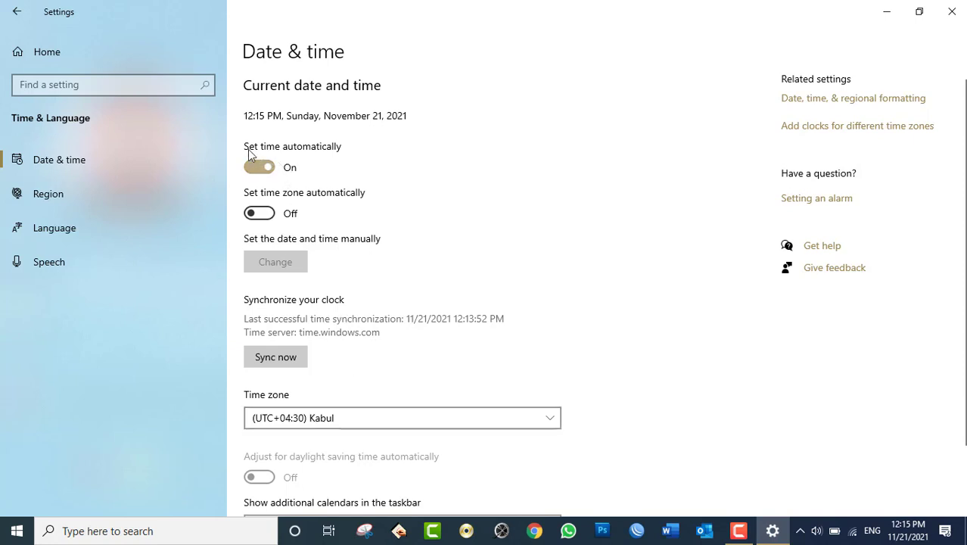
- Turn off automatic time setting and choose October 18 as the manual date
left_click(260, 167)
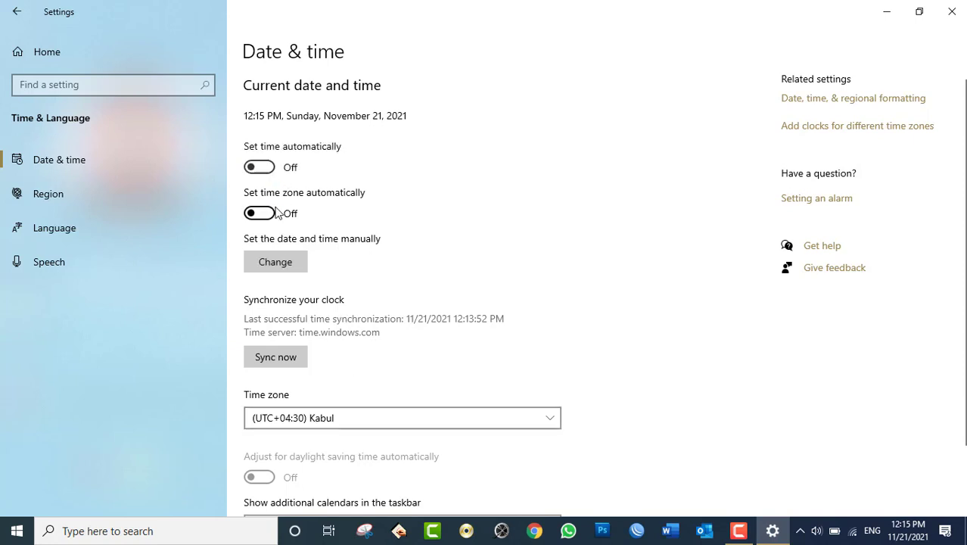
left_click(283, 270)
left_click(416, 217)
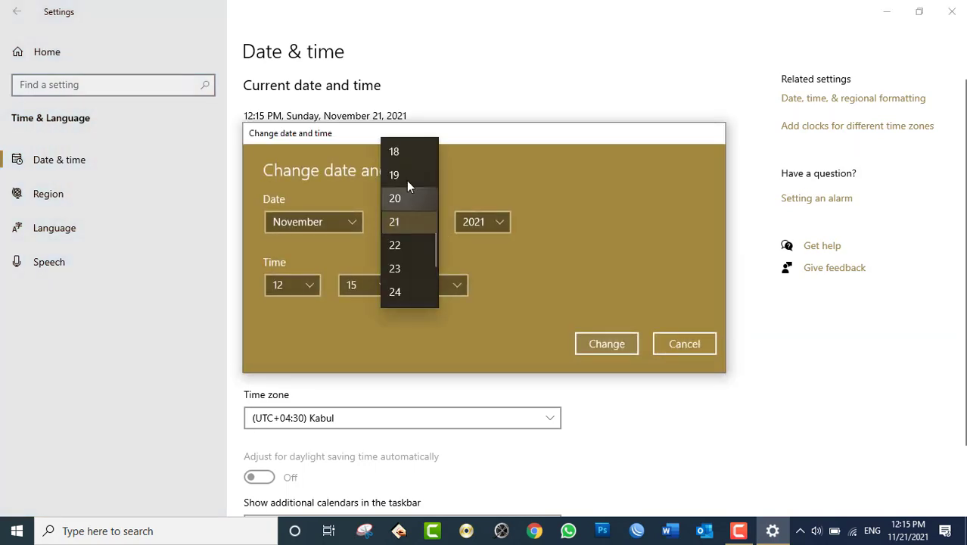
left_click(401, 151)
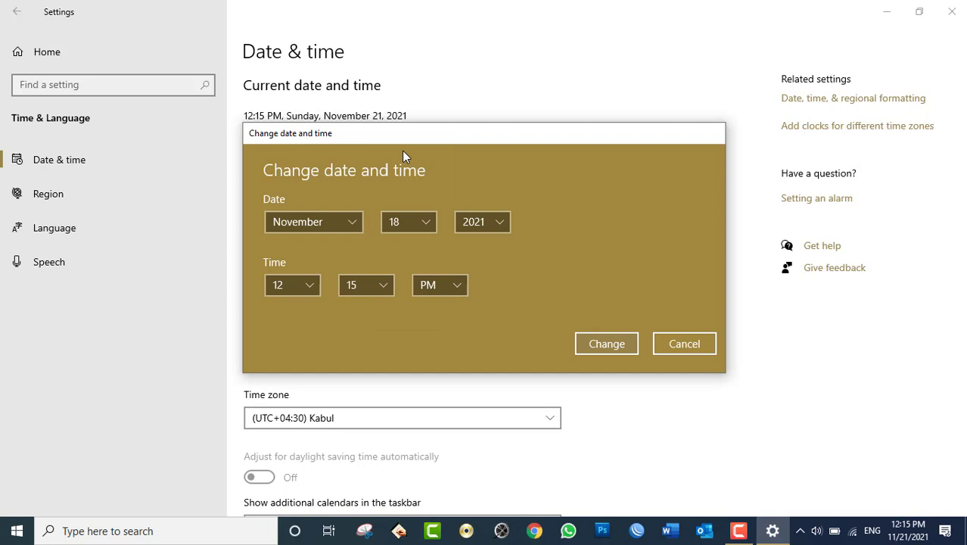
left_click(296, 219)
left_click(317, 198)
- Set the manual time's hour to 10 AM, apply the new date and time, and check them in the taskbar calendar
left_click(286, 285)
scroll(291, 272, "down", 3)
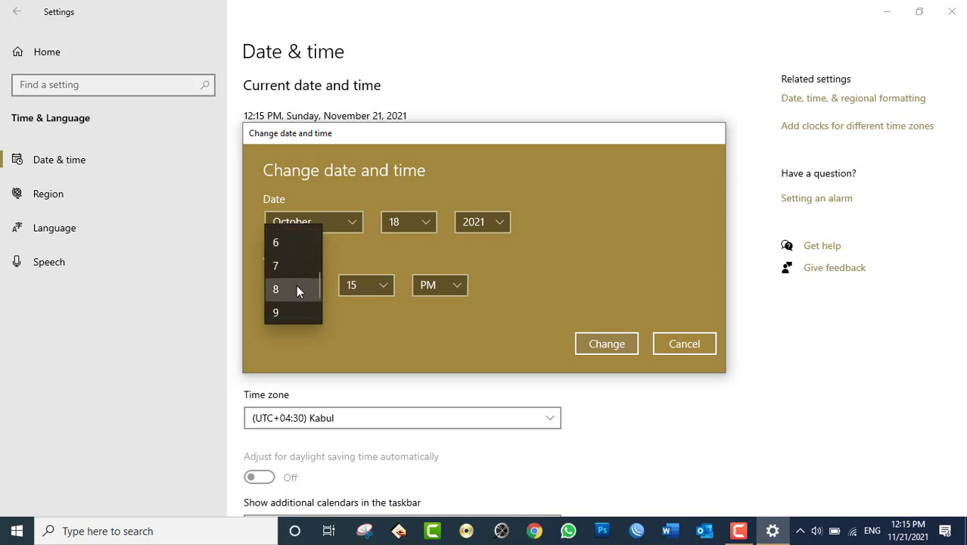
left_click(292, 287)
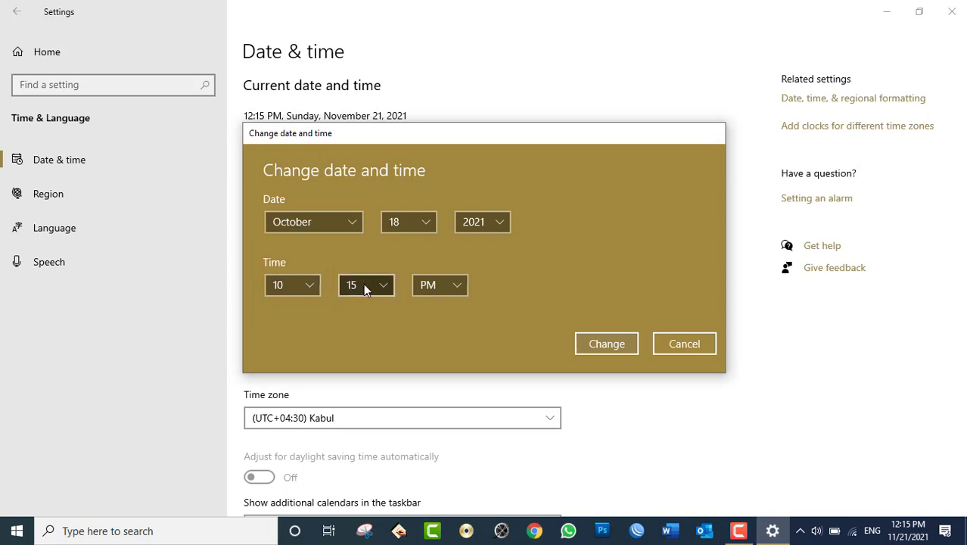
left_click(436, 284)
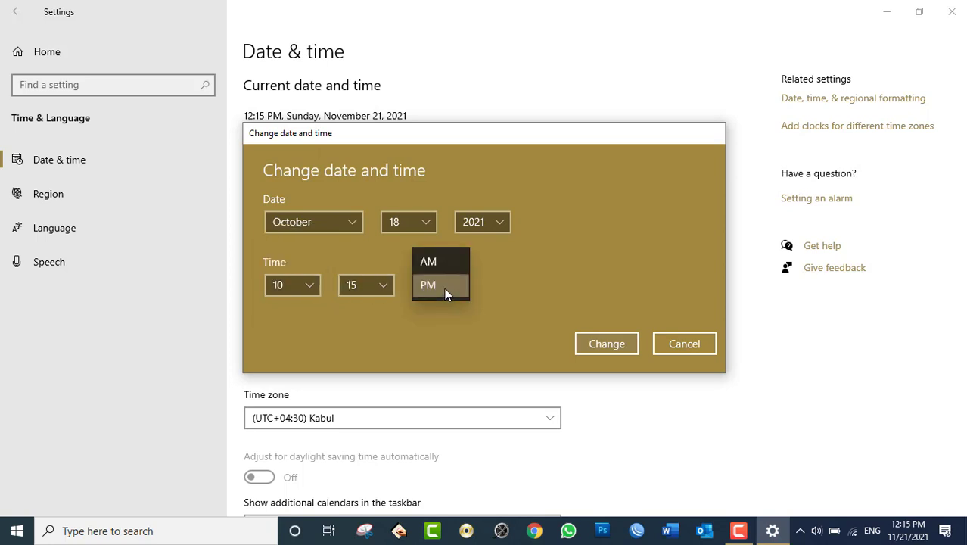
left_click(437, 257)
left_click(607, 343)
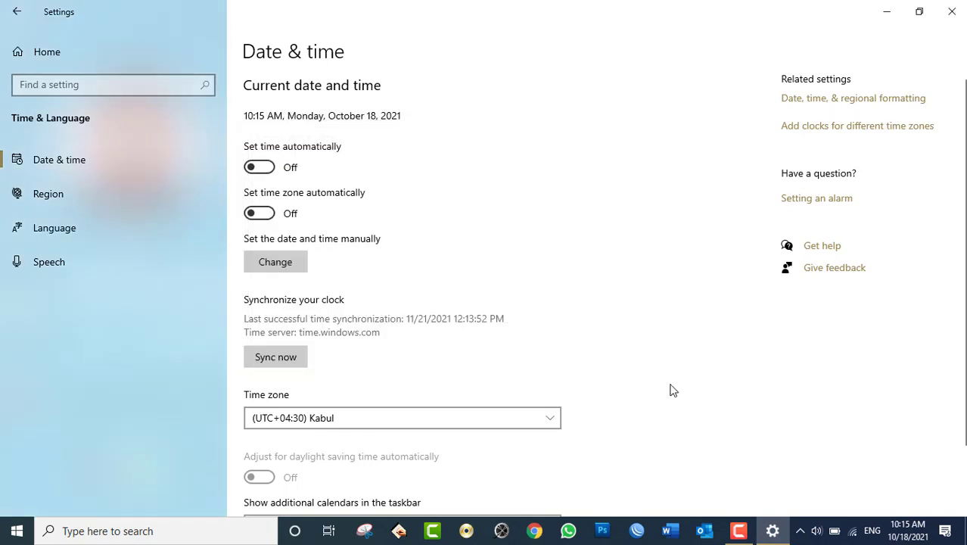
left_click(908, 532)
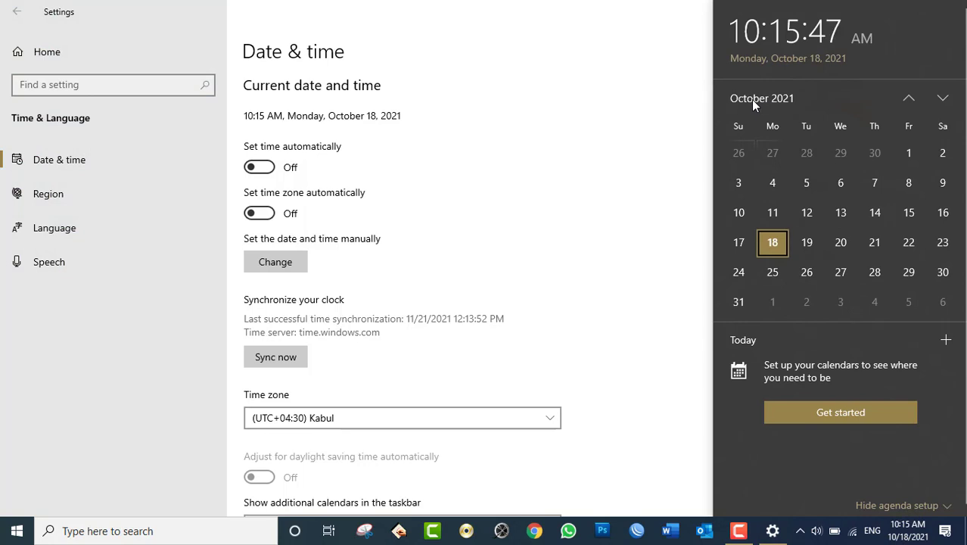
left_click(456, 6)
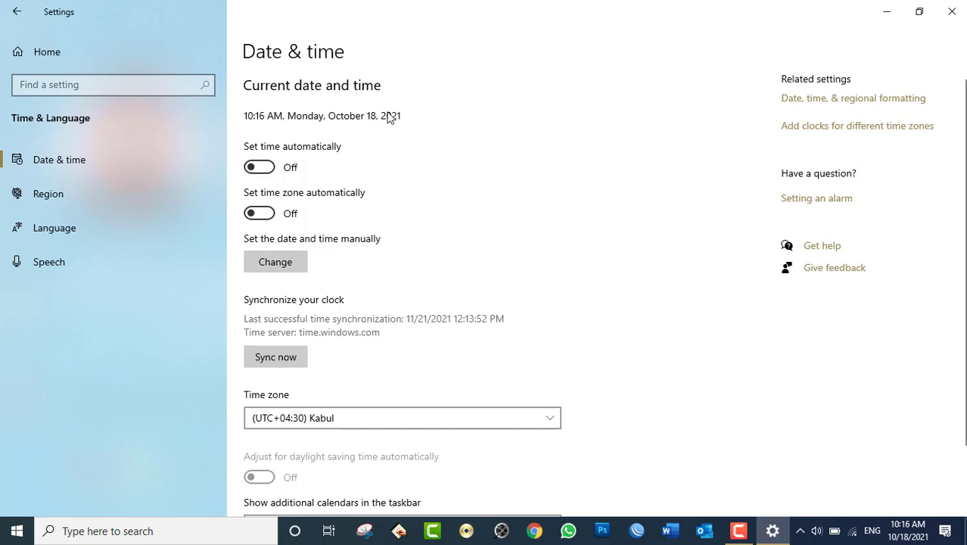
- Synchronize the clock with the time server and turn on both automatic time and automatic time zone setting
left_click(270, 359)
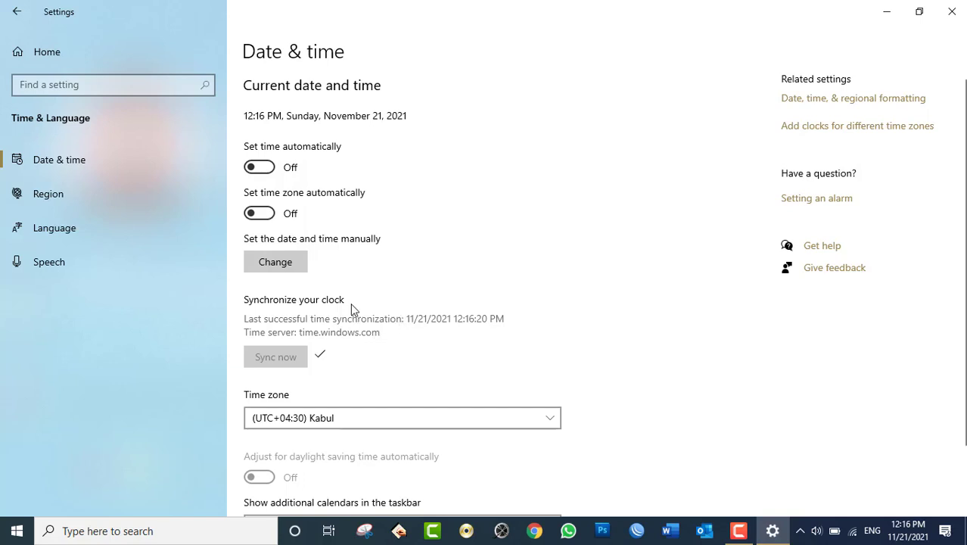
left_click(261, 168)
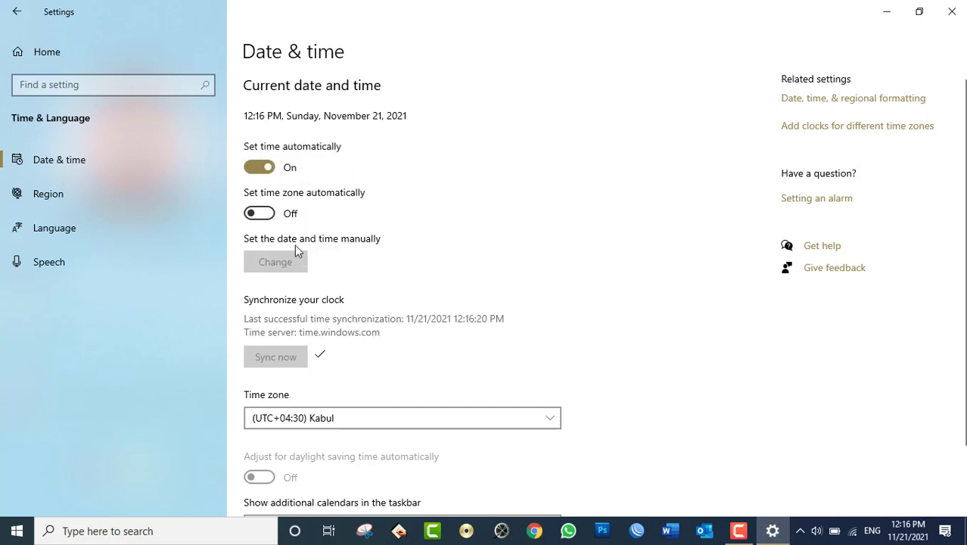
left_click(264, 213)
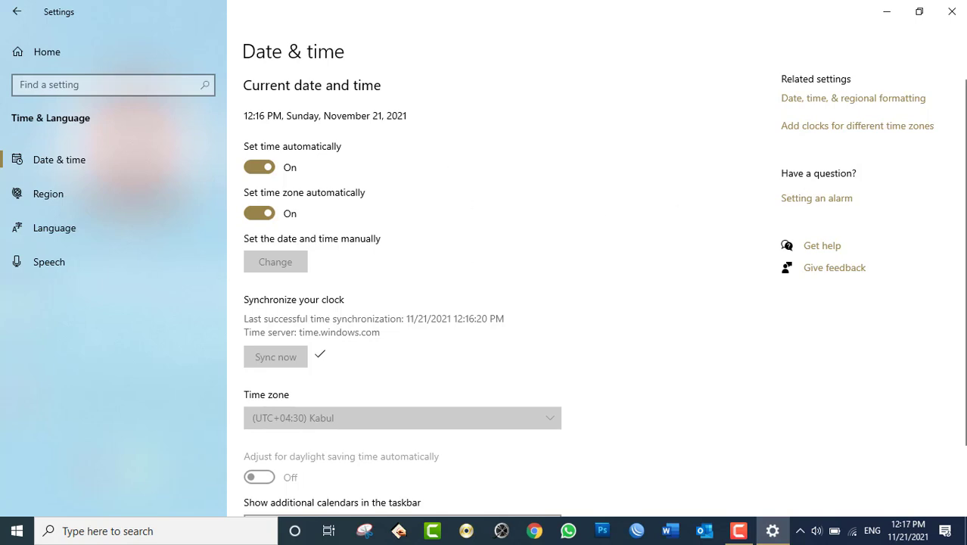
- Turn automatic time zone setting off and back on to compare the time zone options
scroll(476, 353, "down", 2)
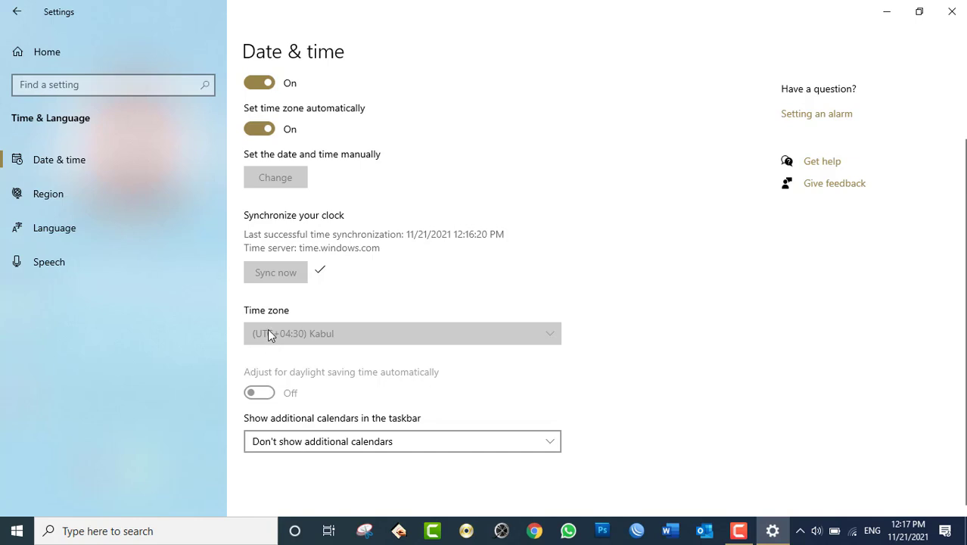
left_click(258, 129)
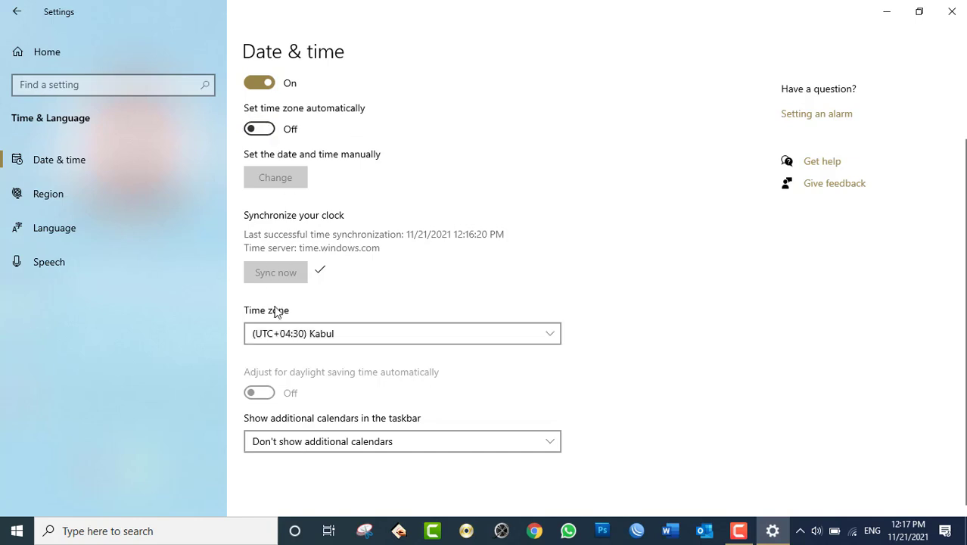
left_click(303, 131)
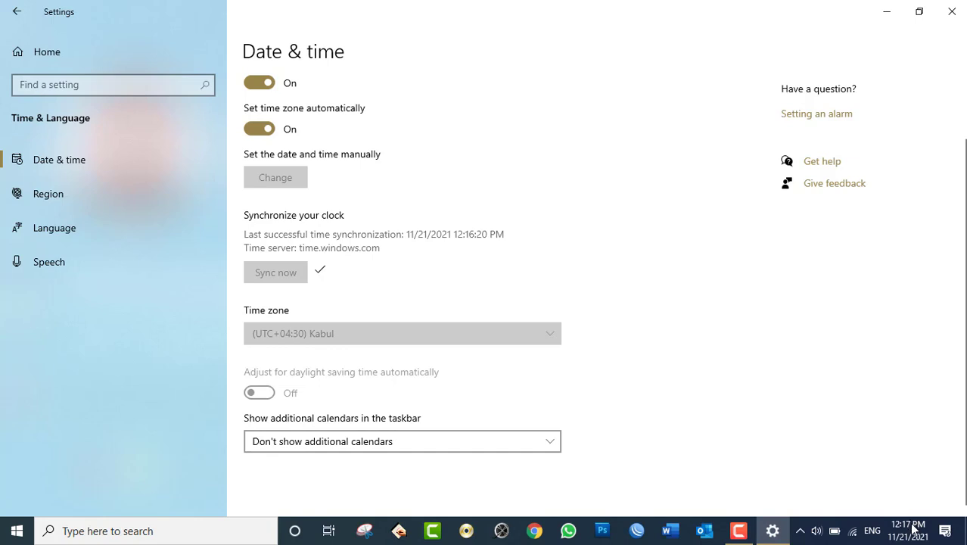
- Add the Simplified Chinese (Lunar) calendar to the taskbar, and switch back to not showing additional calendars
mouse_move(921, 536)
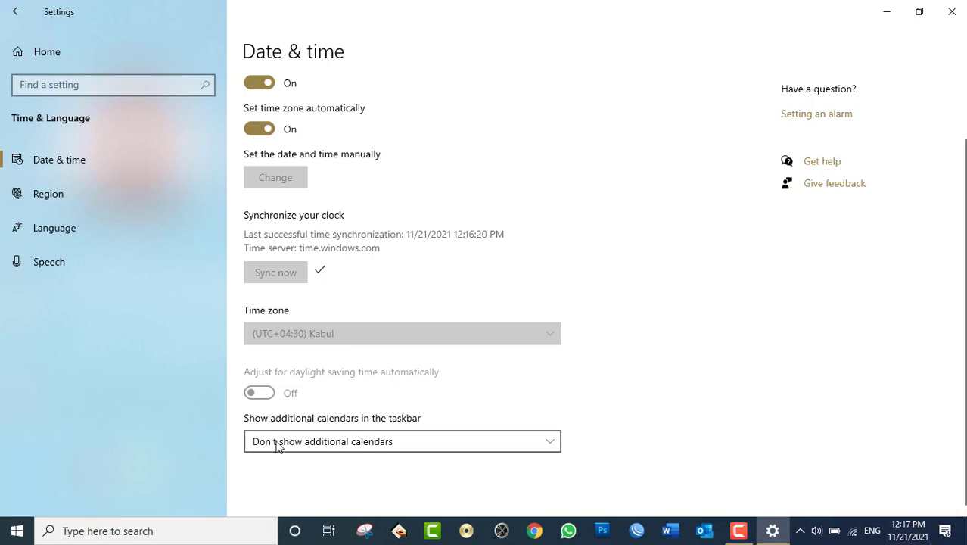
left_click(357, 441)
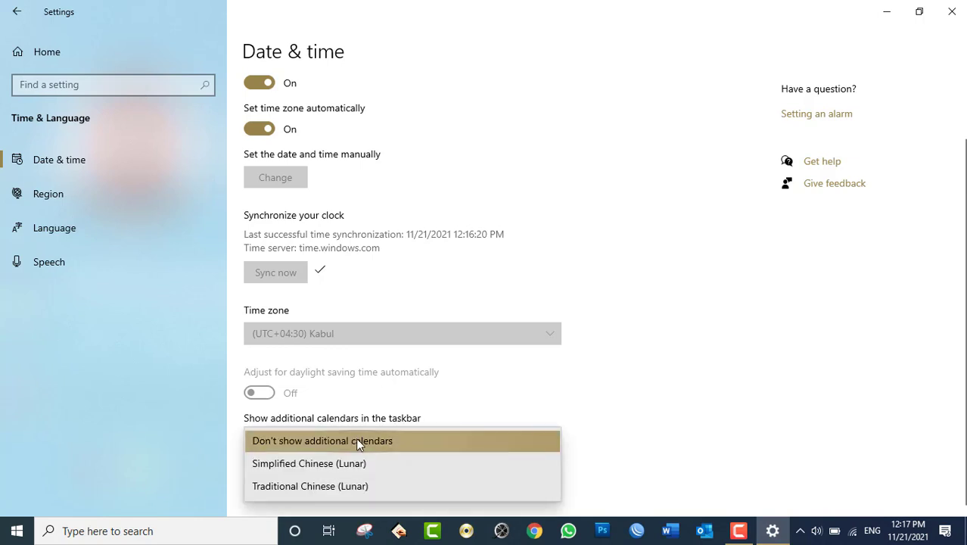
left_click(328, 465)
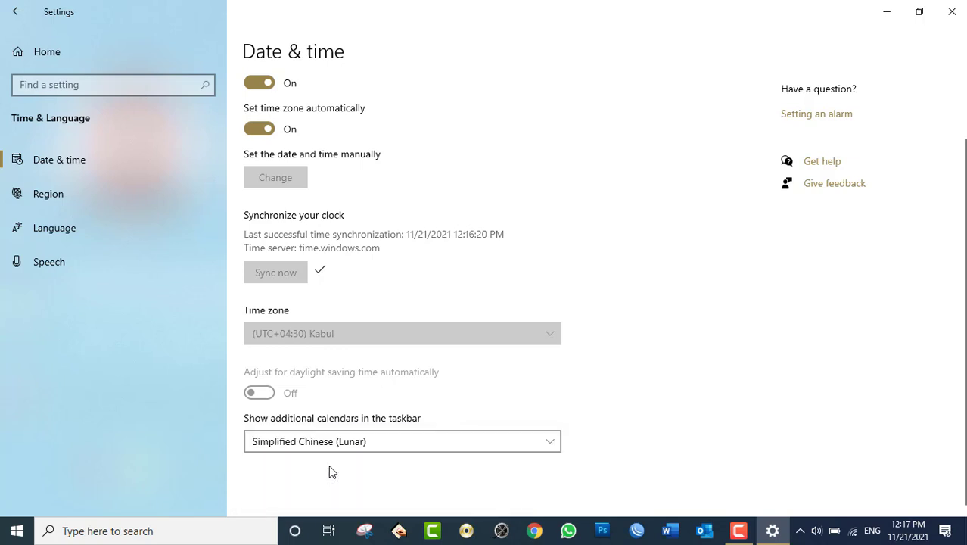
left_click(325, 447)
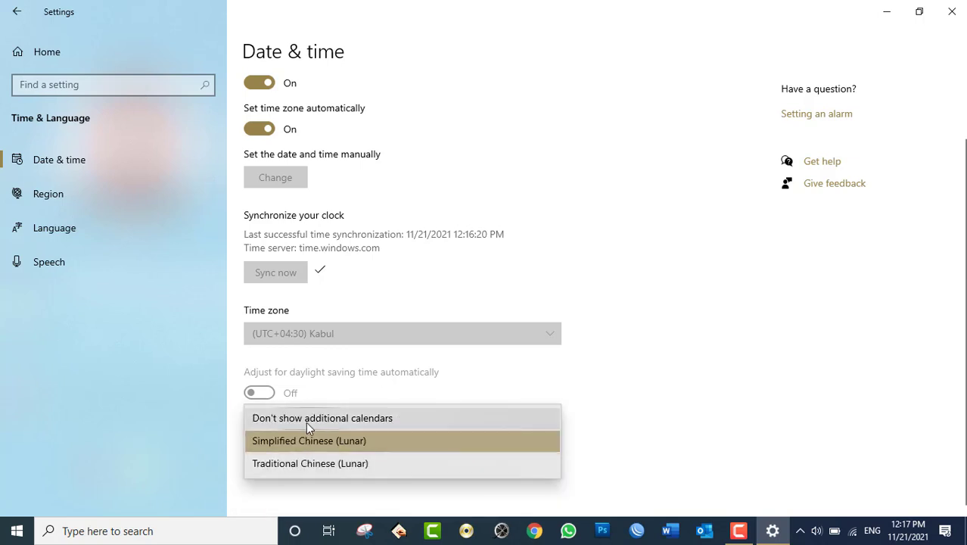
left_click(305, 419)
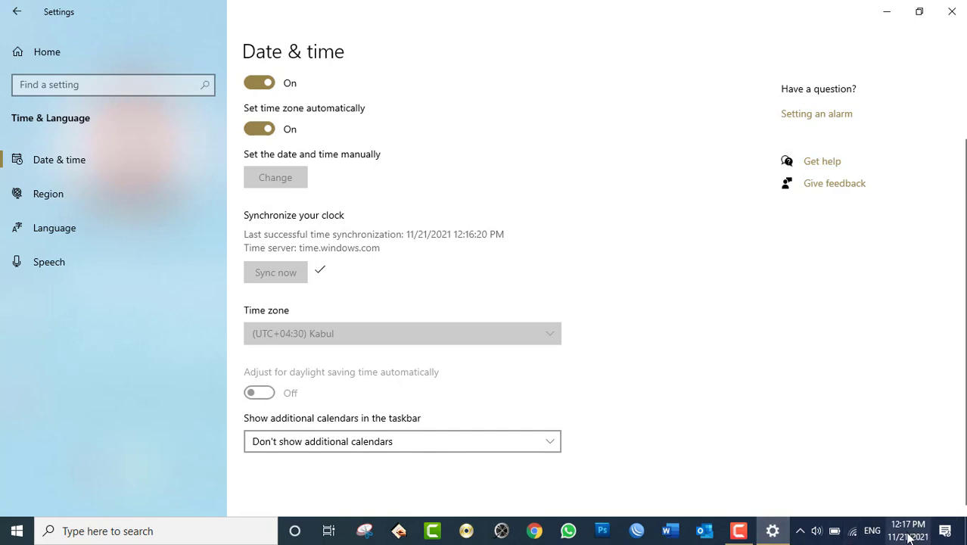
mouse_move(917, 535)
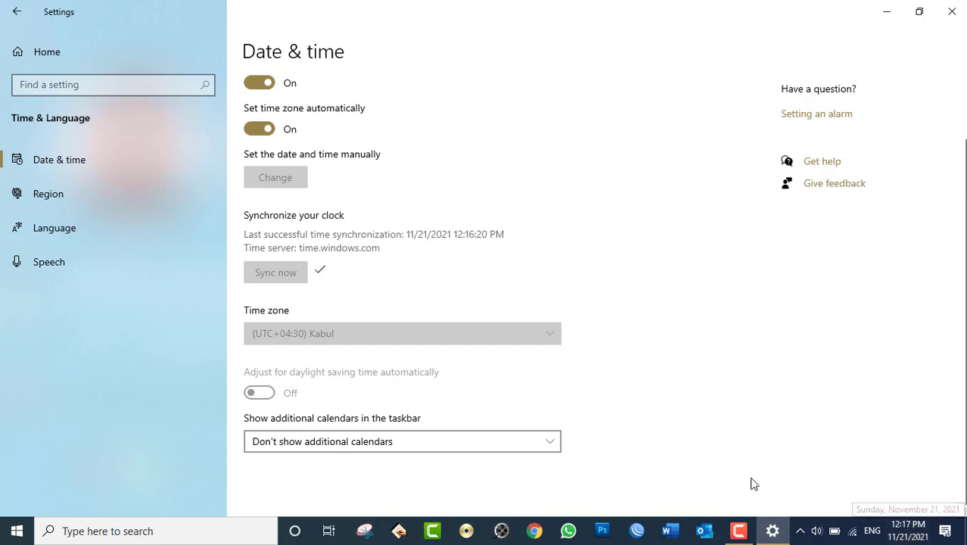
left_click(460, 440)
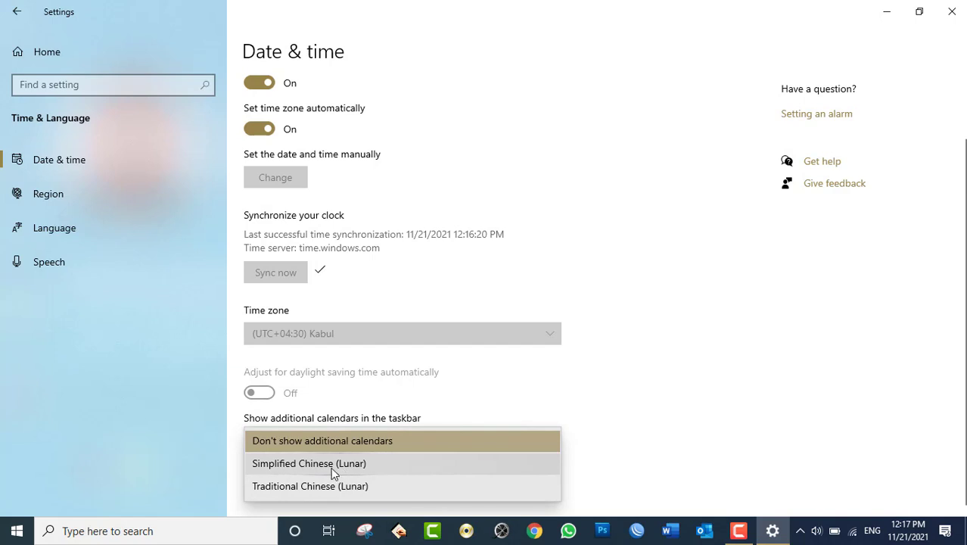
left_click(295, 443)
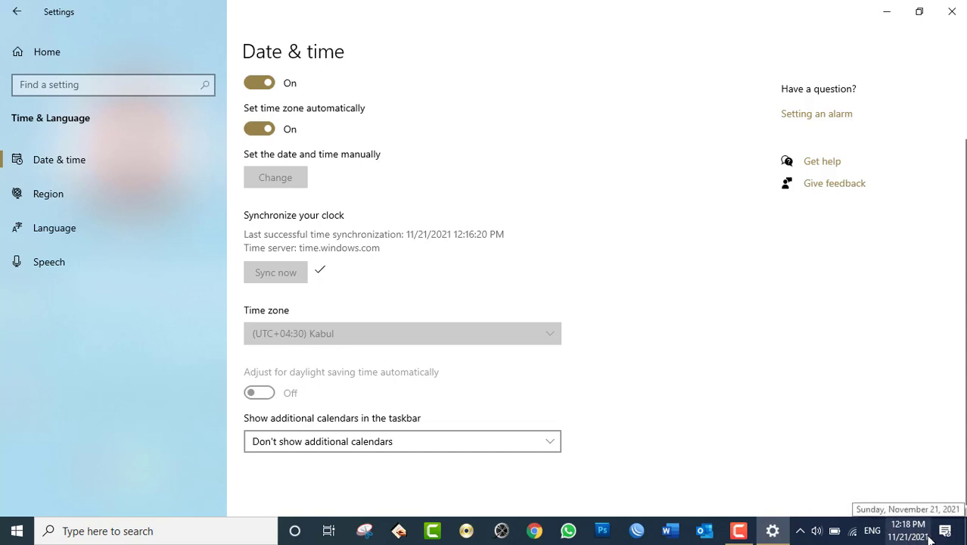
- Open the Region settings and set the country or region to Afghanistan
left_click(50, 195)
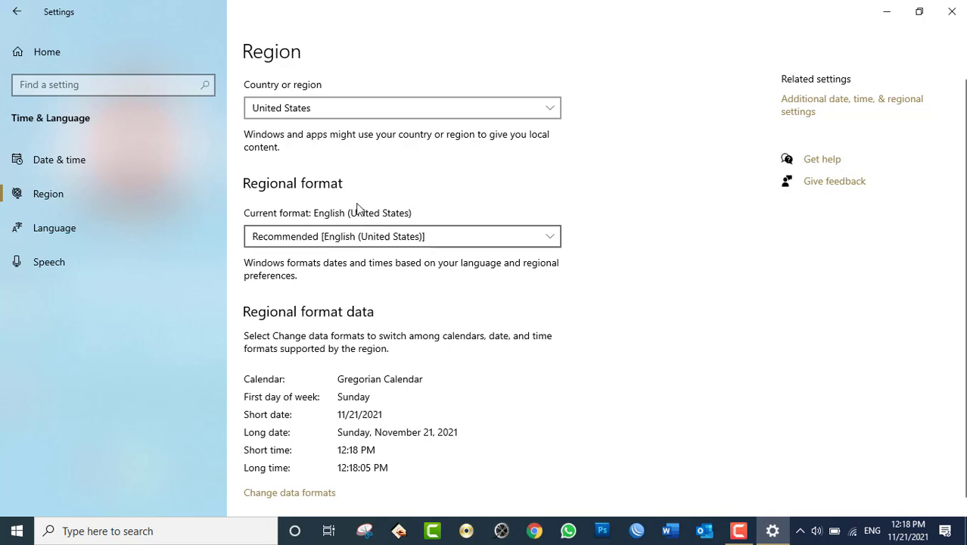
left_click(330, 114)
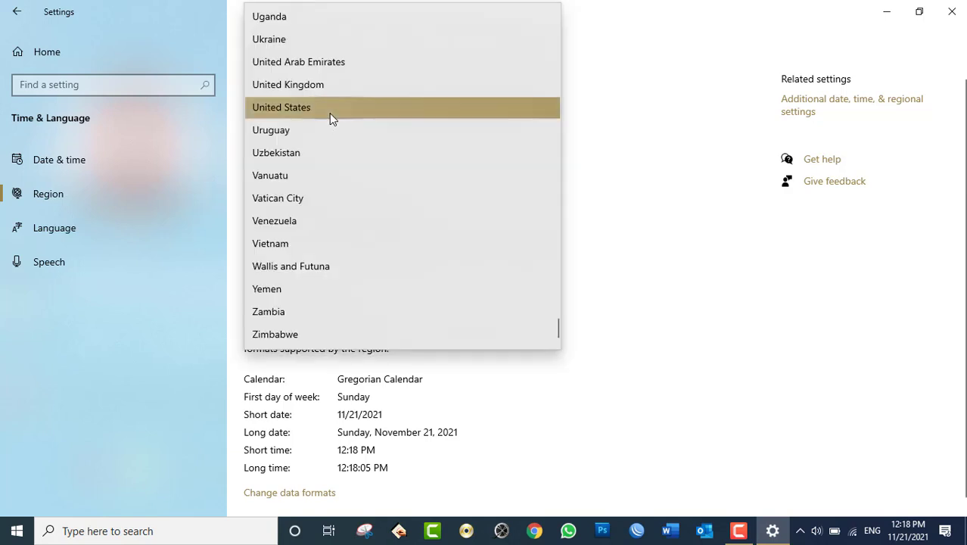
scroll(362, 212, "up", 20)
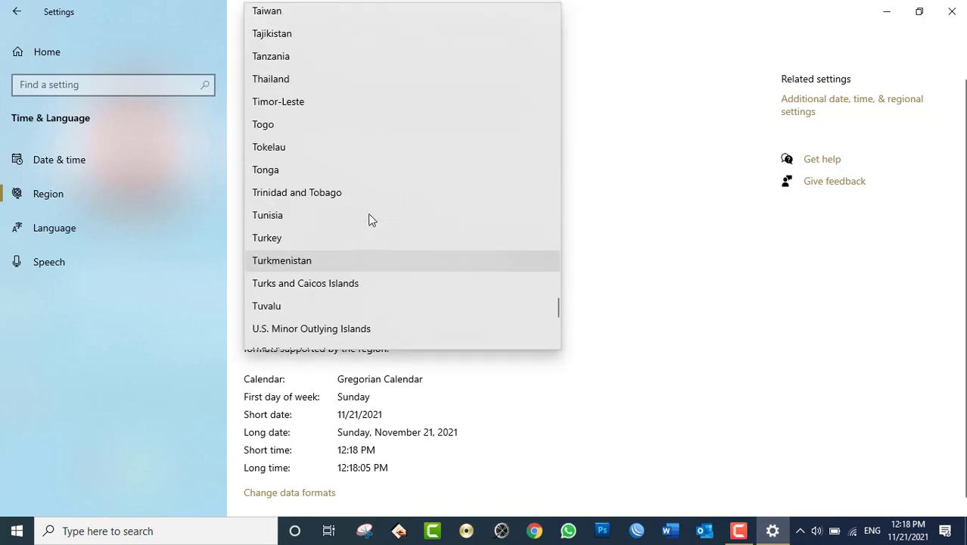
scroll(400, 223, "up", 20)
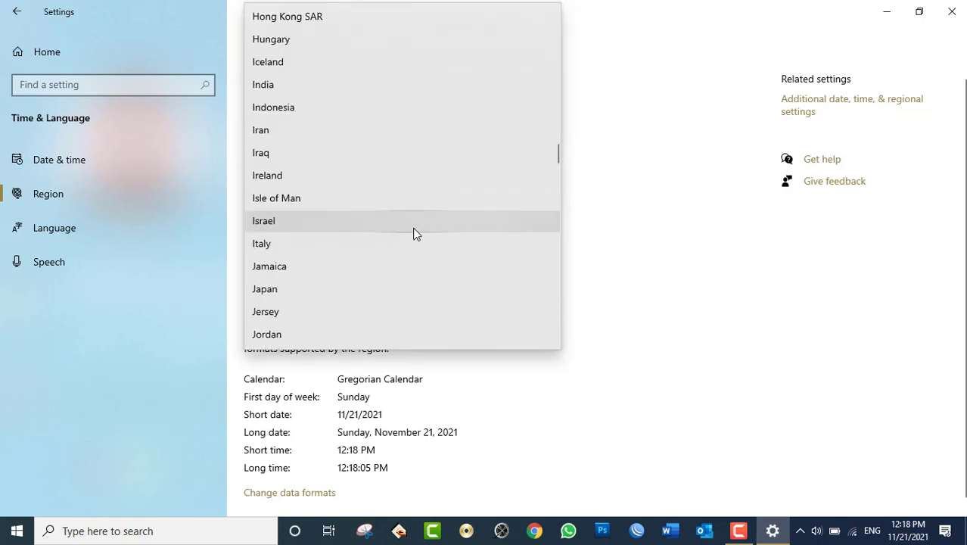
scroll(416, 229, "up", 11)
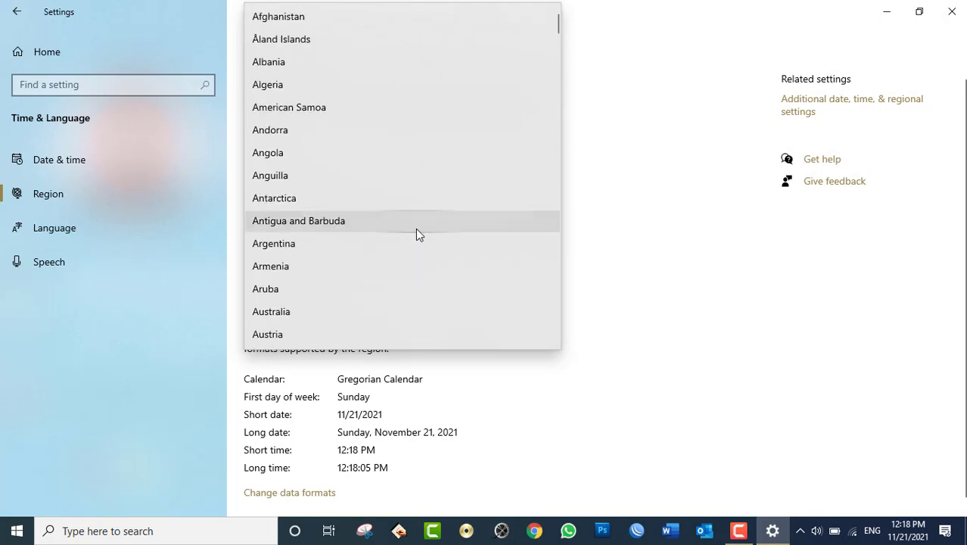
left_click(303, 19)
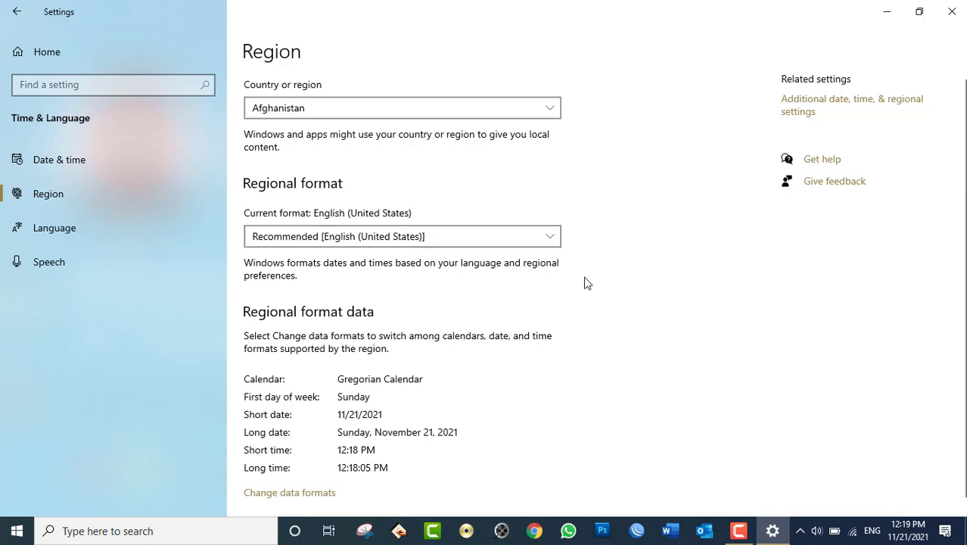
mouse_move(911, 539)
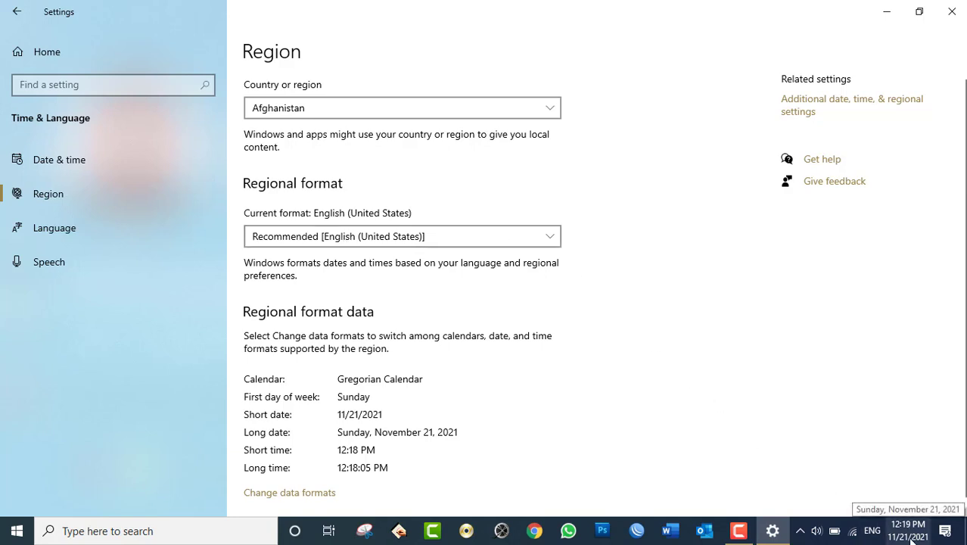
- Set the regional format to Pashto (Afghanistan) and review the regional format data
left_click(447, 240)
scroll(439, 337, "down", 20)
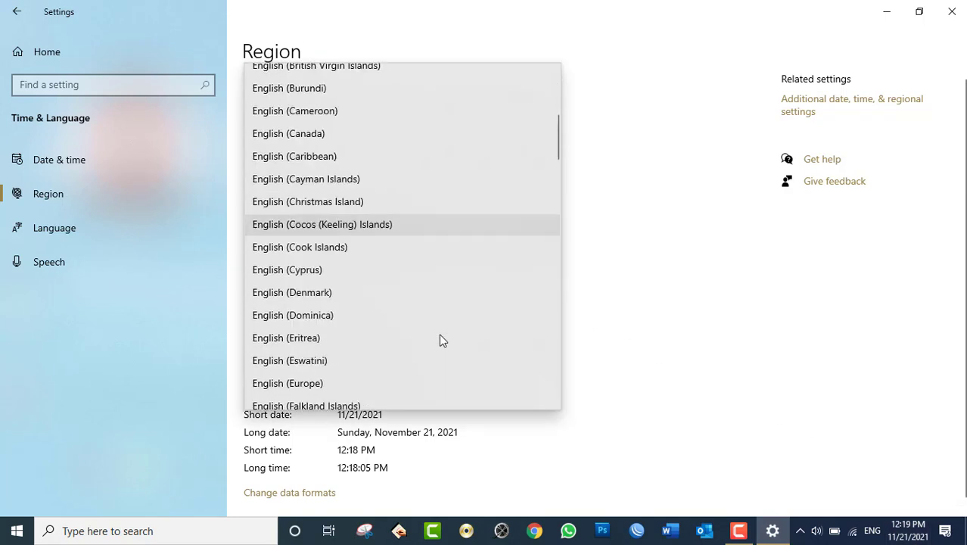
scroll(447, 345, "down", 10)
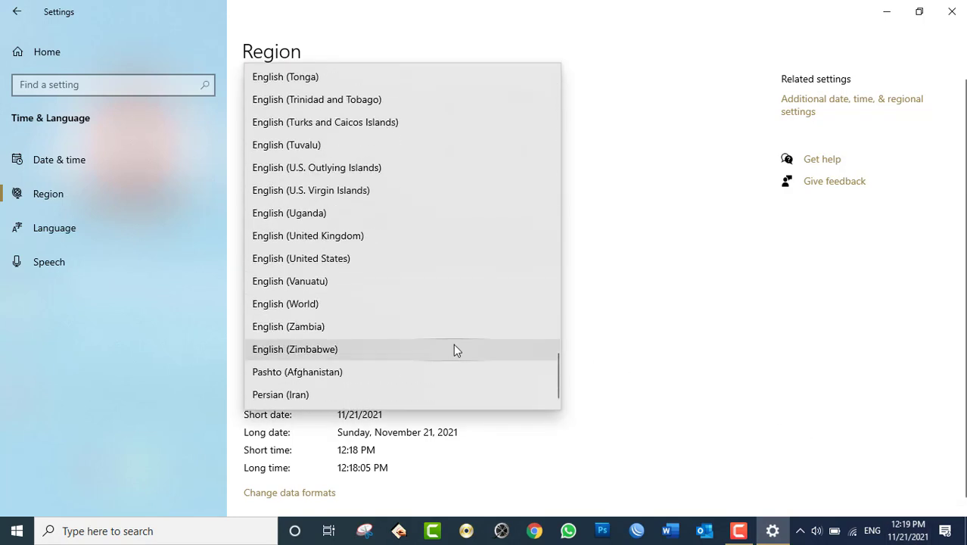
left_click(337, 372)
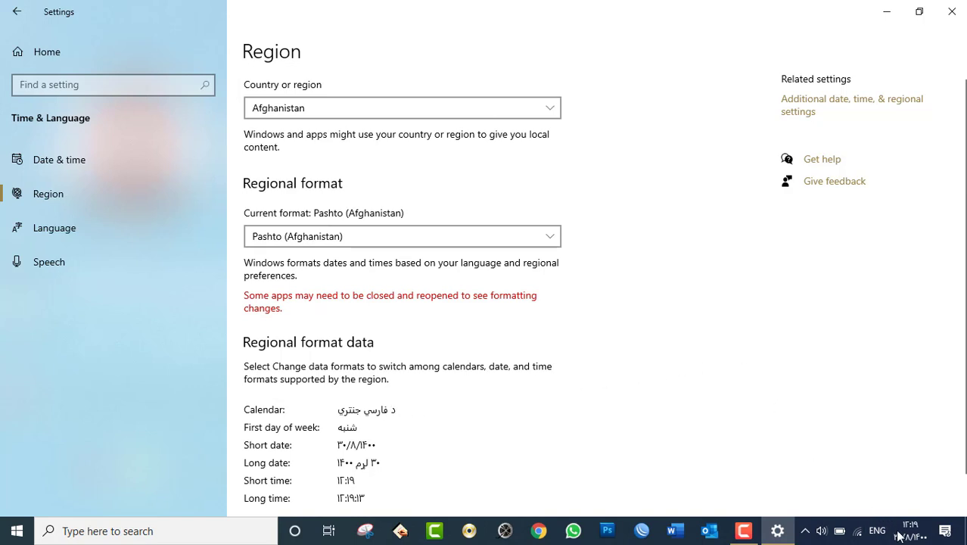
scroll(454, 416, "down", 1)
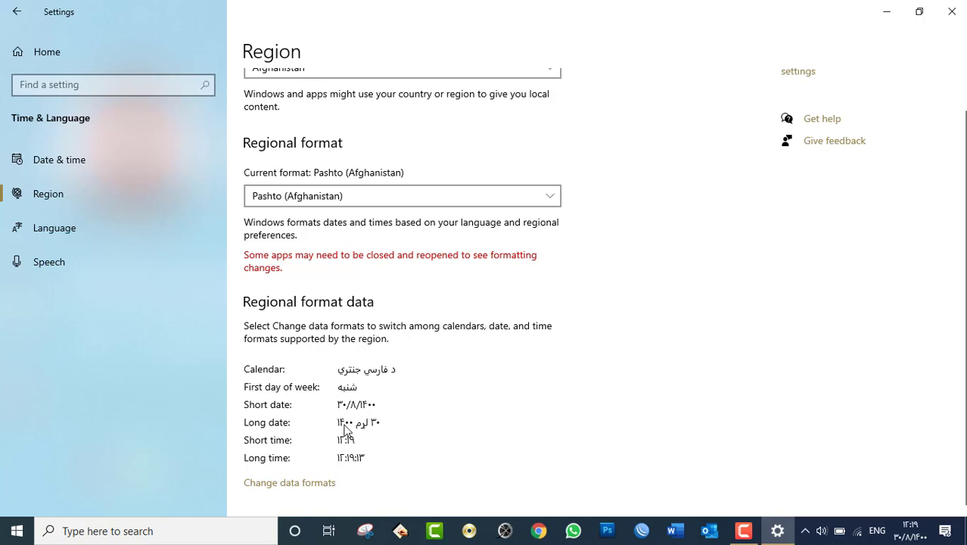
- Try the Persian (Iran) regional format, and restore the format to Recommended [English (United States)]
left_click(406, 198)
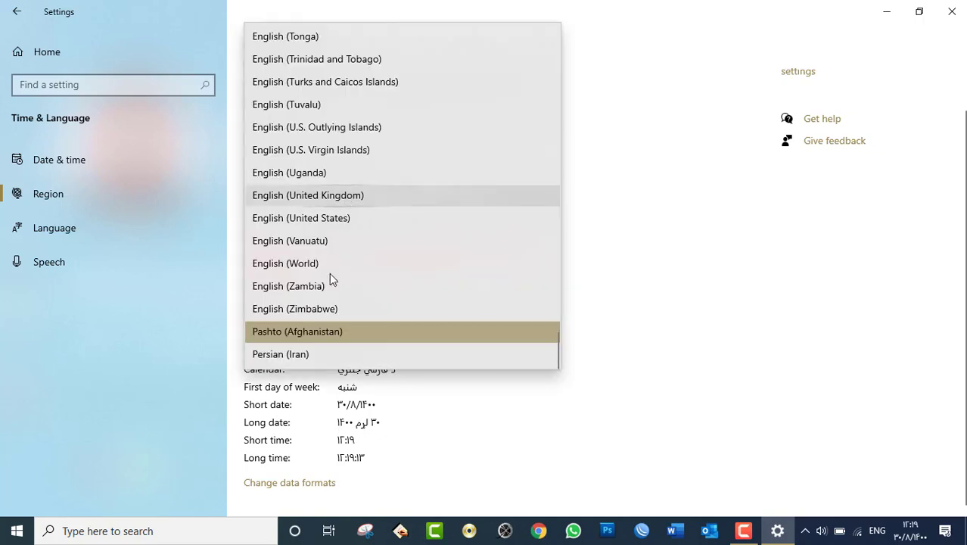
left_click(296, 355)
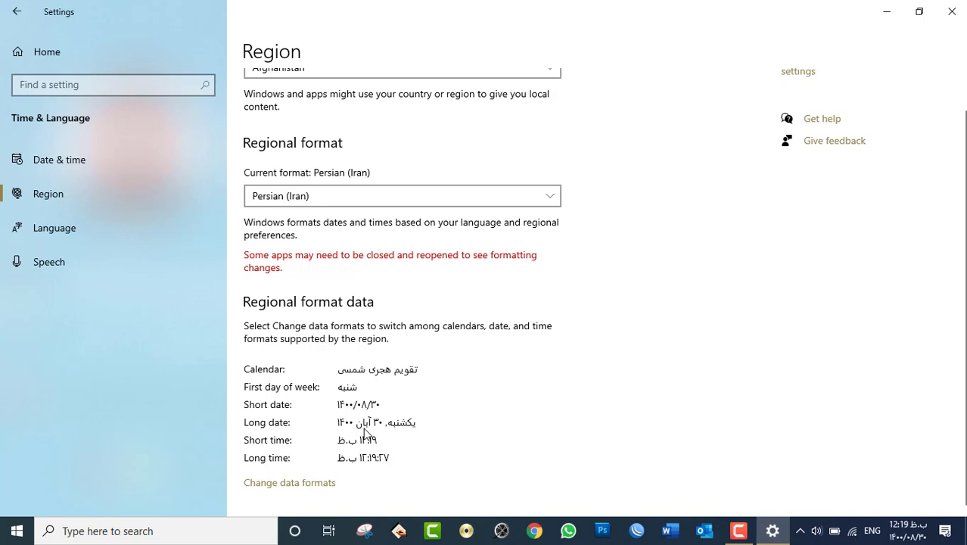
left_click(337, 199)
scroll(417, 236, "up", 3)
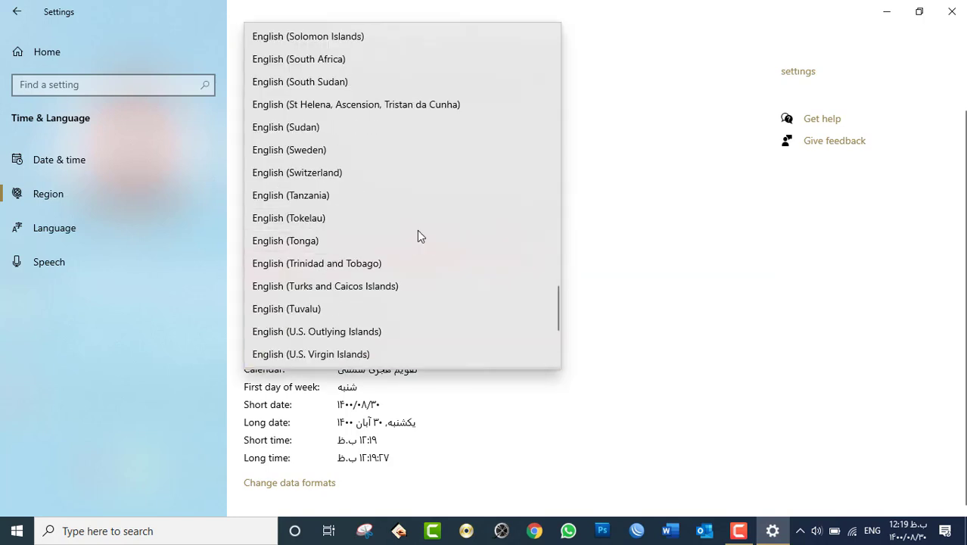
scroll(420, 236, "up", 20)
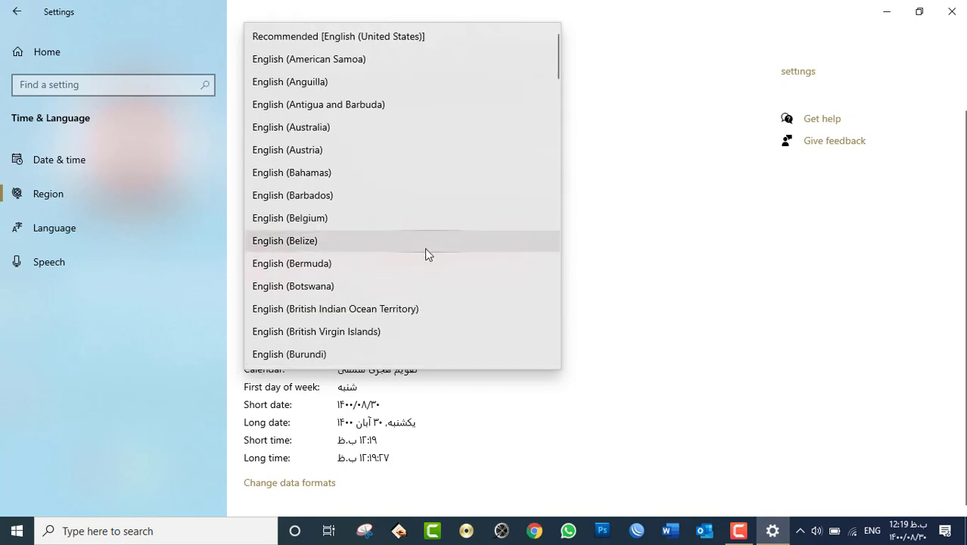
left_click(415, 39)
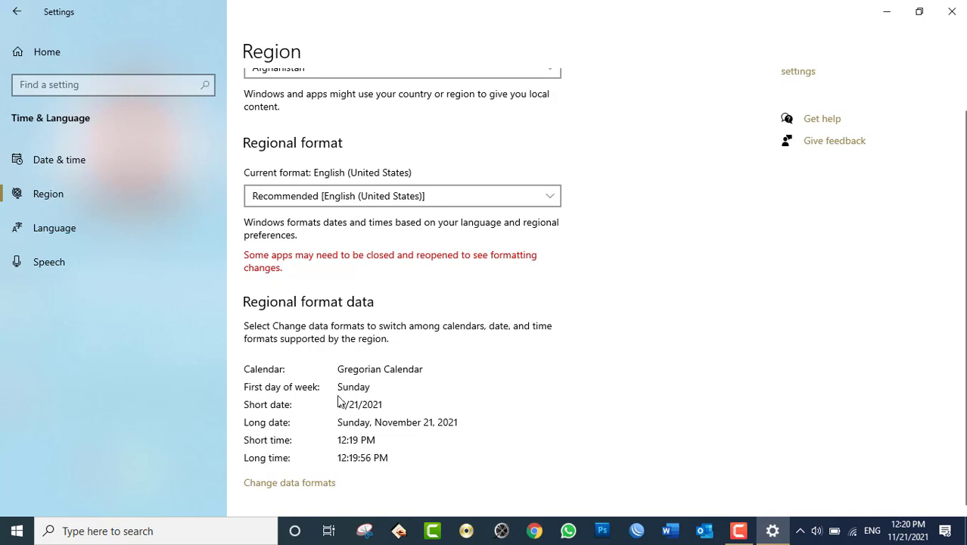
- Open the data format options for the region and set the first day of the week to Saturday
left_click(303, 484)
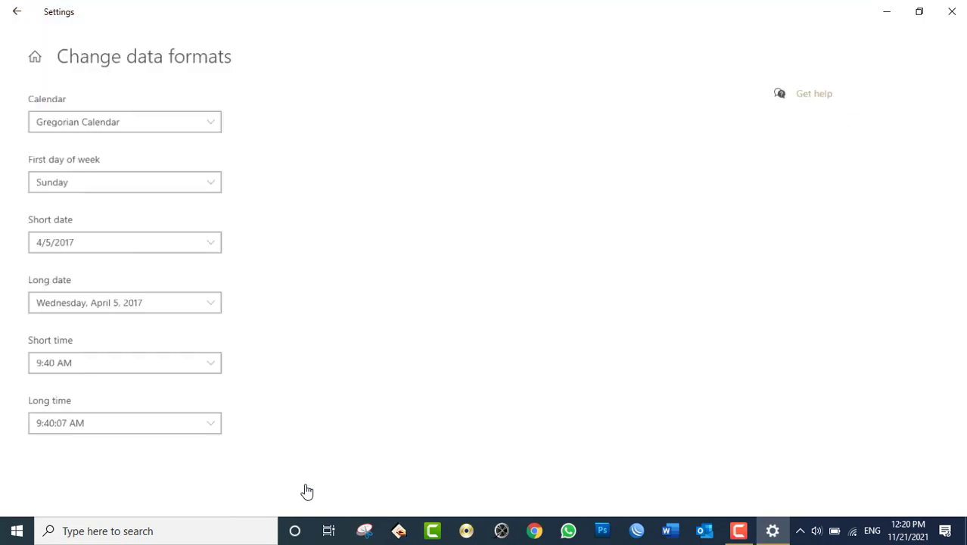
left_click(77, 124)
left_click(77, 121)
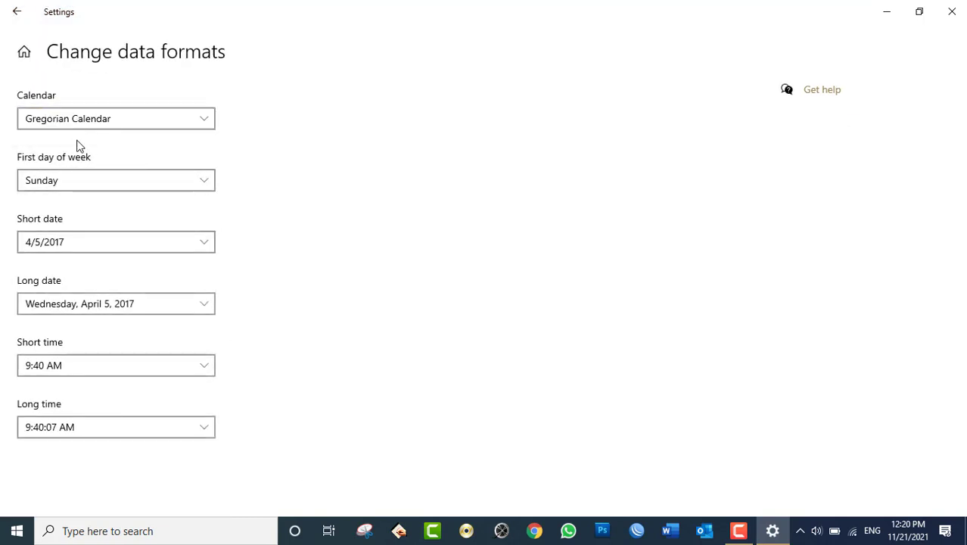
left_click(74, 183)
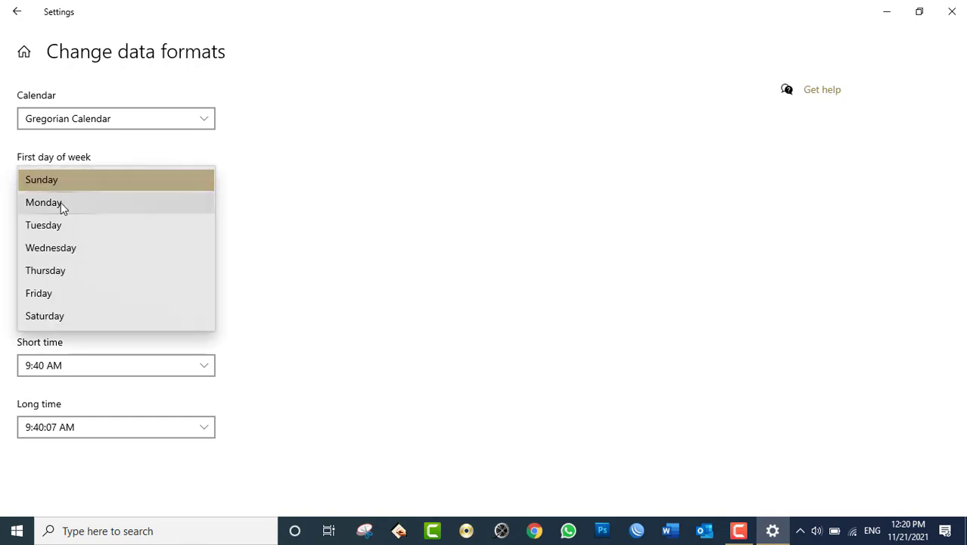
left_click(69, 314)
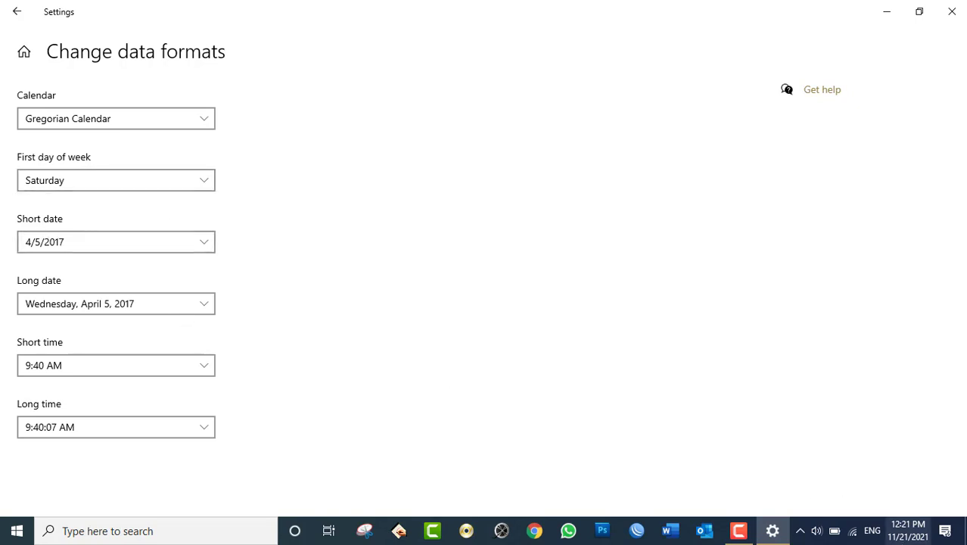
mouse_move(910, 539)
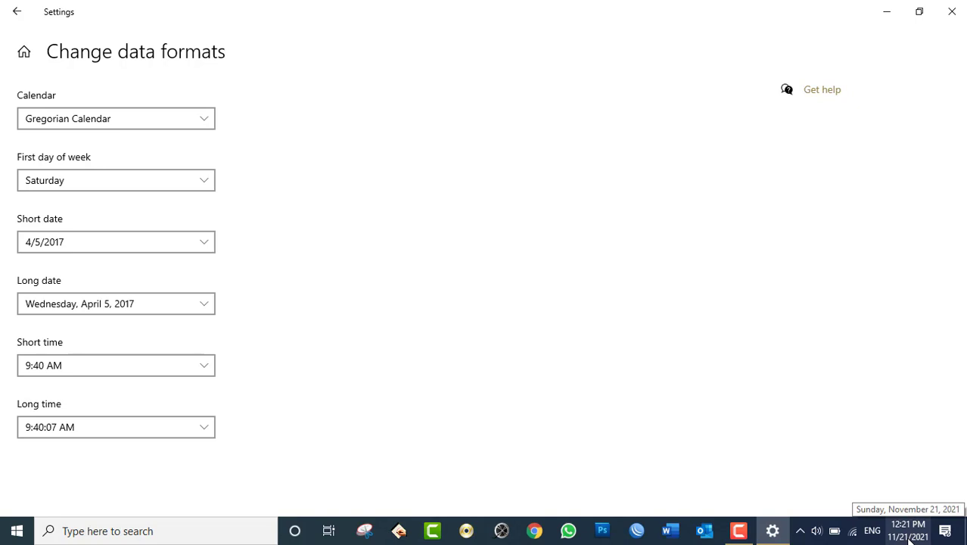
- Set the short date format to 05-Apr-17 and the long date format to Wednesday, 5 April, 2017
left_click(52, 243)
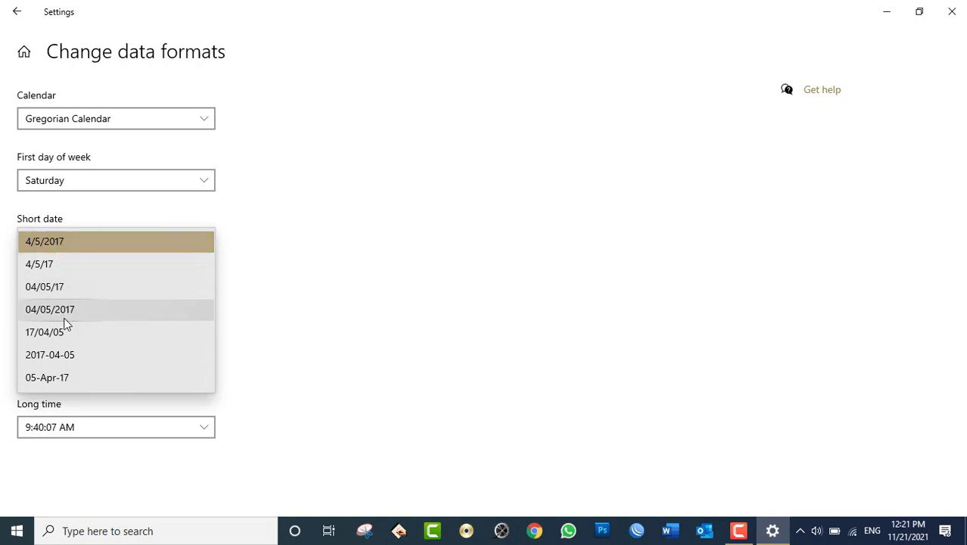
left_click(68, 378)
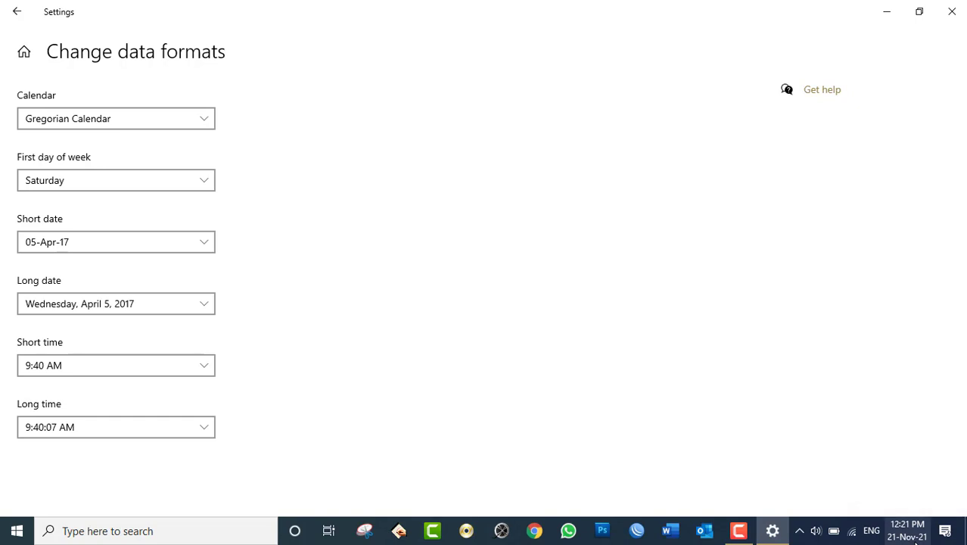
left_click(75, 244)
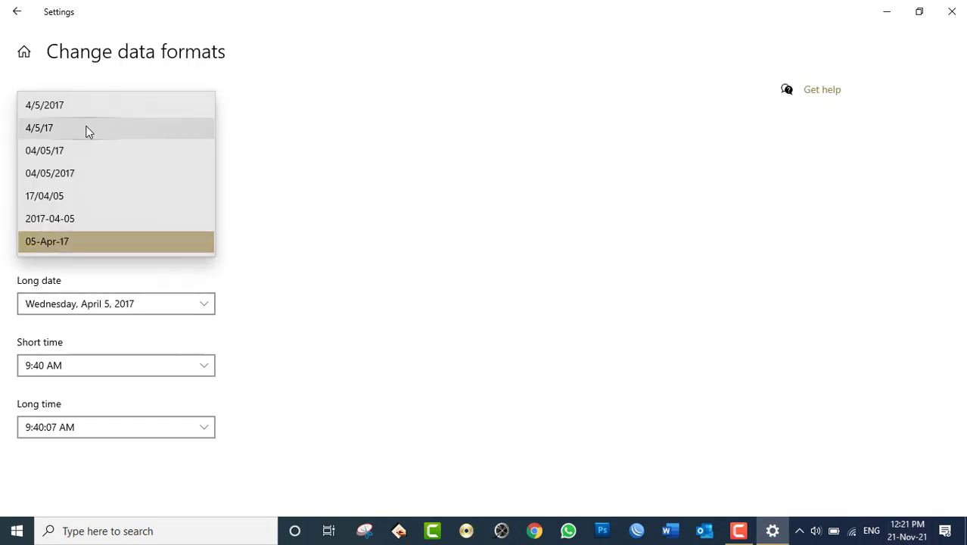
left_click(66, 246)
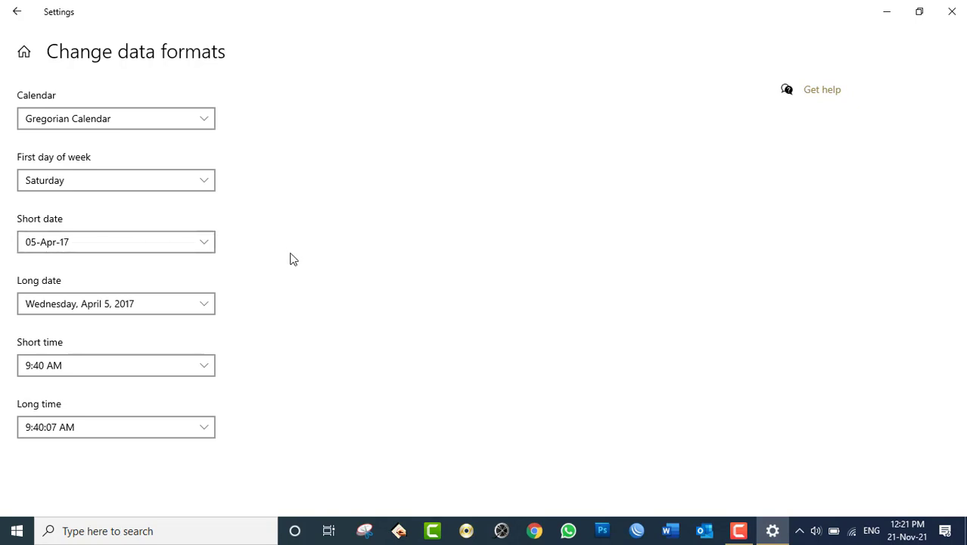
left_click(101, 304)
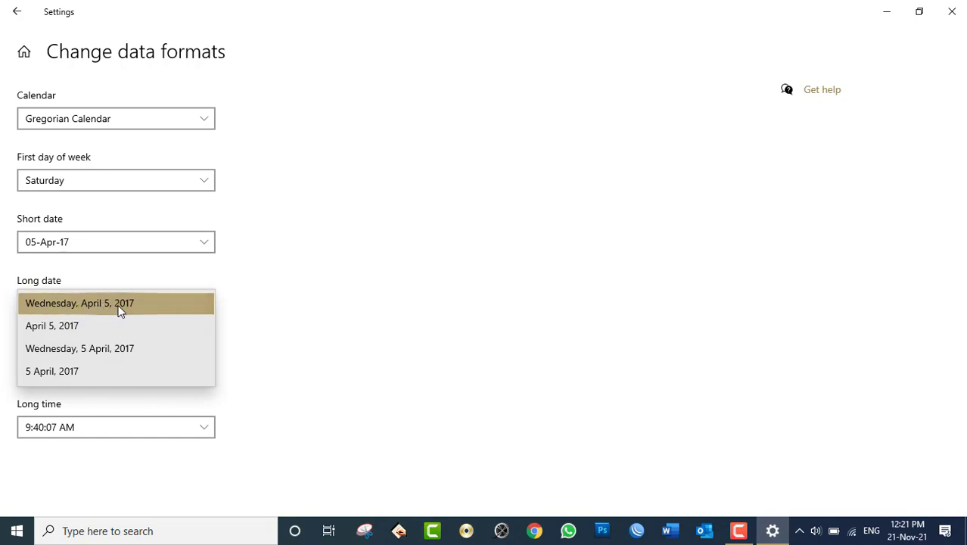
left_click(116, 349)
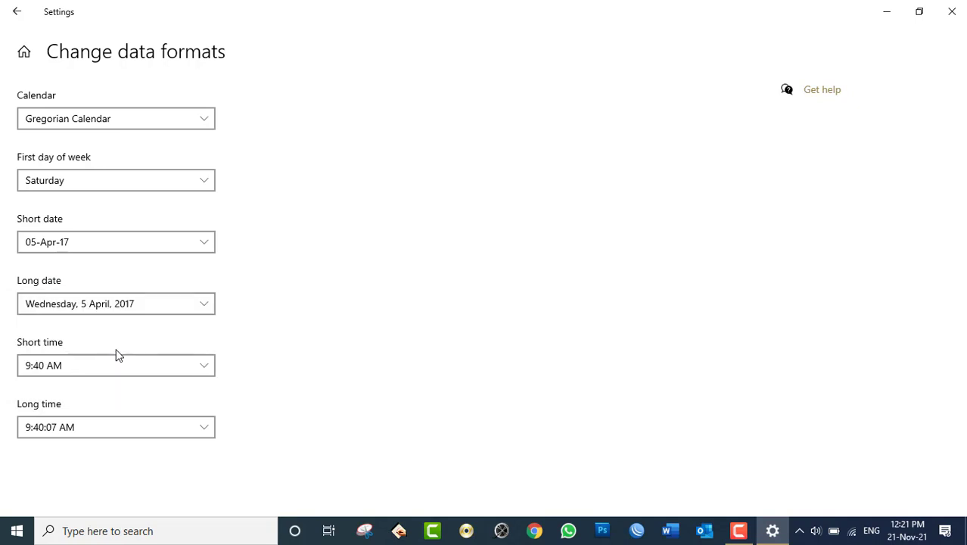
- Set the long date format to Wednesday, April 5, 2017, and review the short time and long time format options
left_click(115, 303)
left_click(80, 259)
left_click(69, 364)
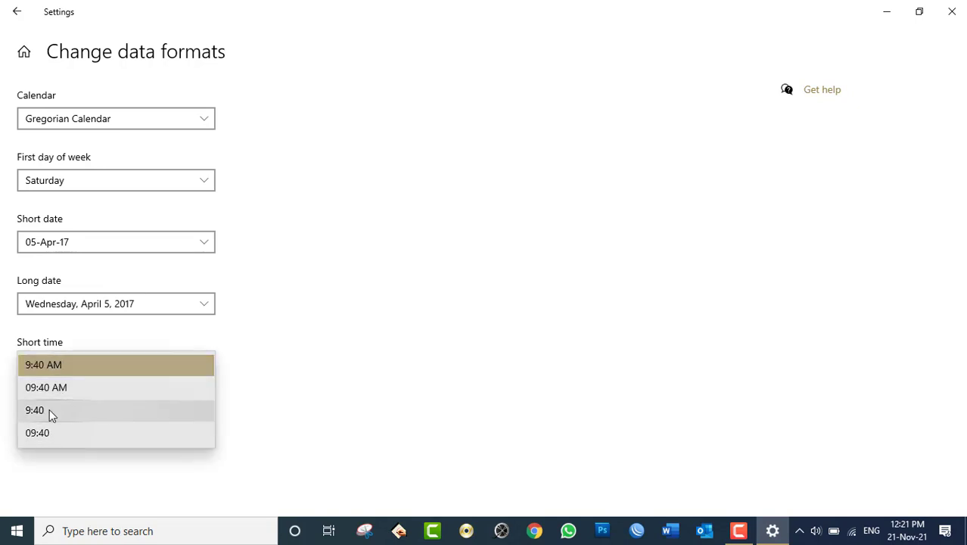
left_click(412, 253)
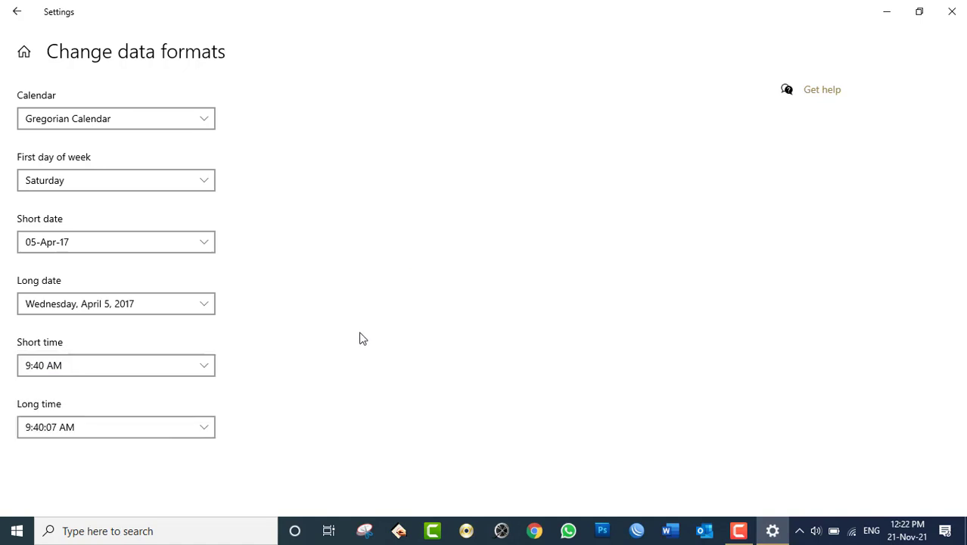
left_click(129, 427)
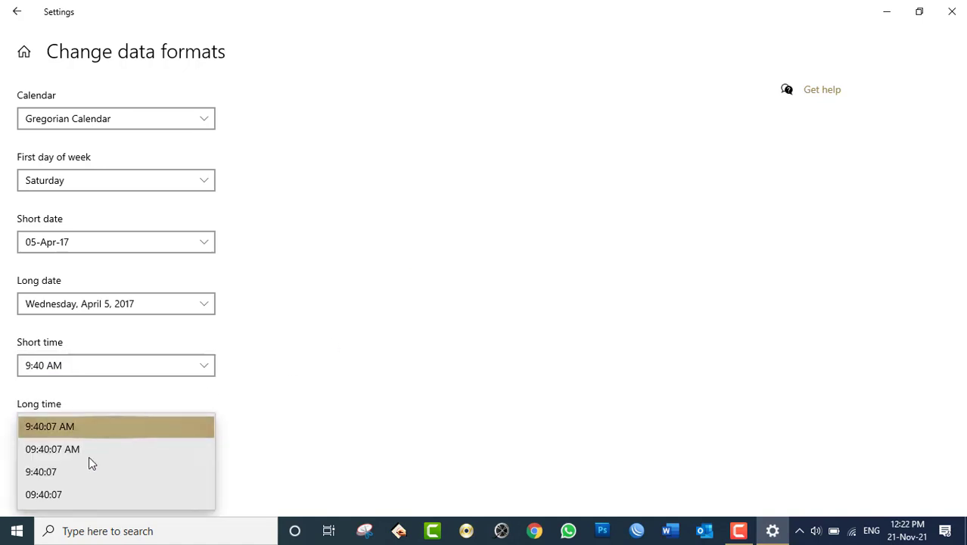
left_click(374, 296)
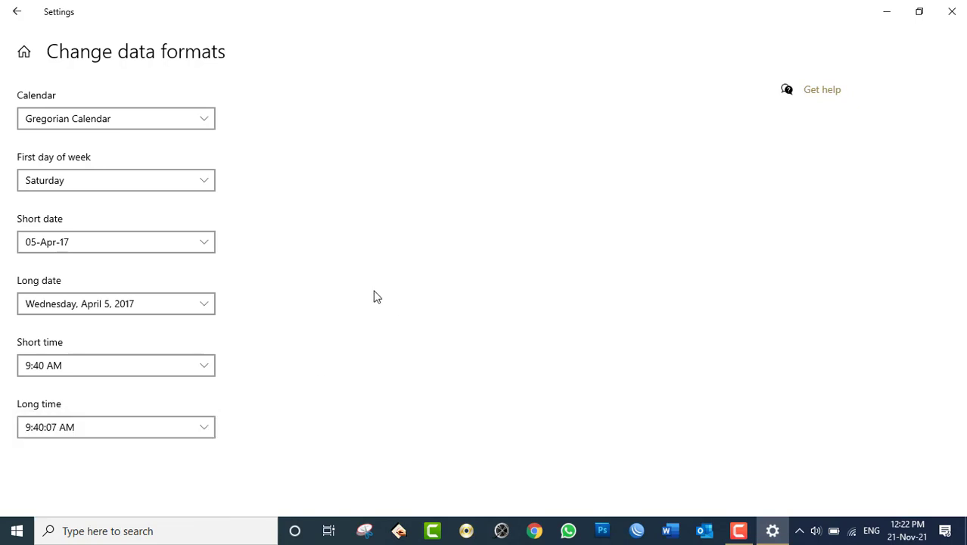
- Set the first day of the week to Sunday and the short date format to 4/5/17, and return to the region settings
left_click(67, 192)
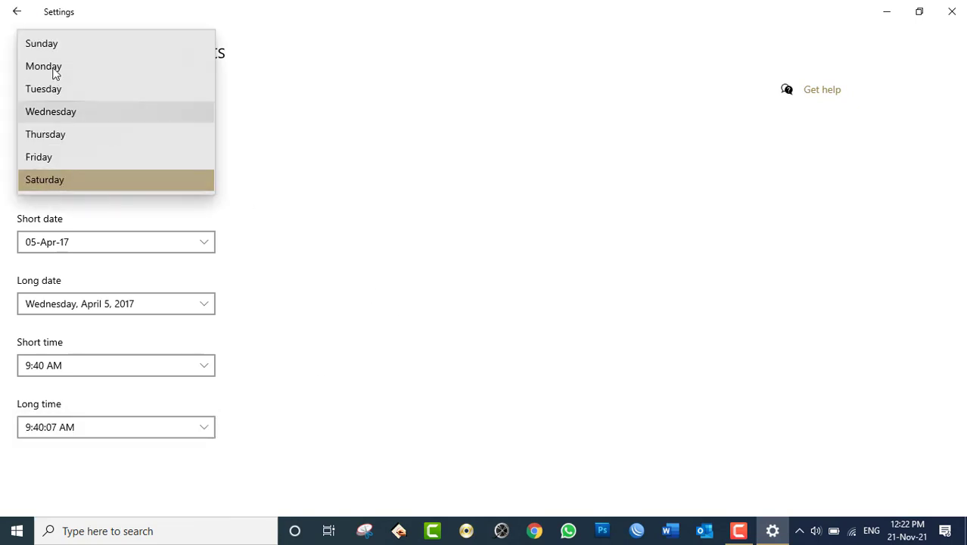
left_click(23, 45)
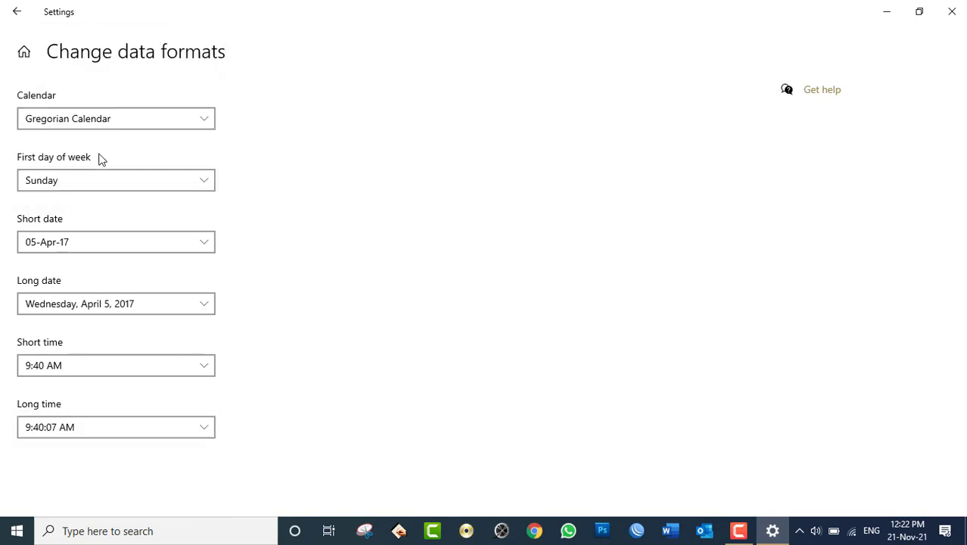
left_click(84, 243)
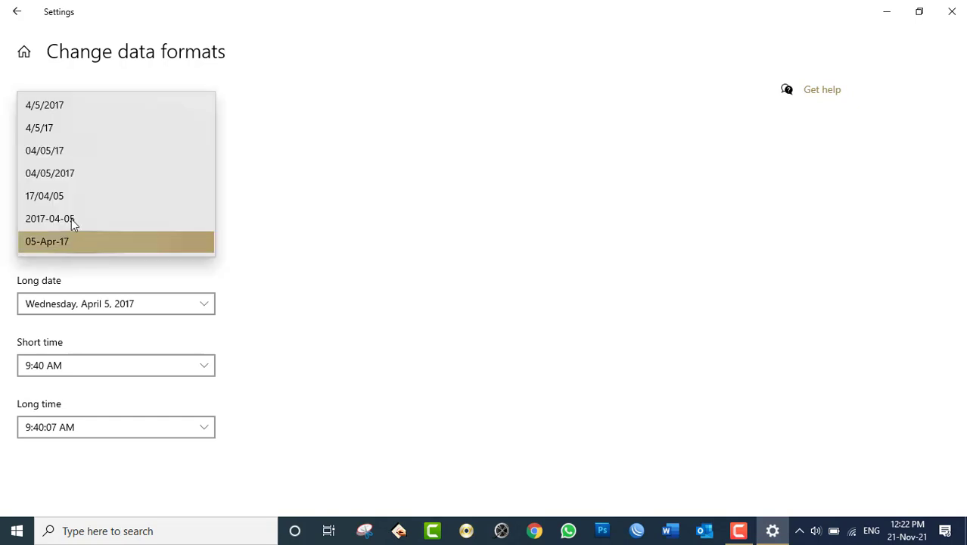
left_click(70, 128)
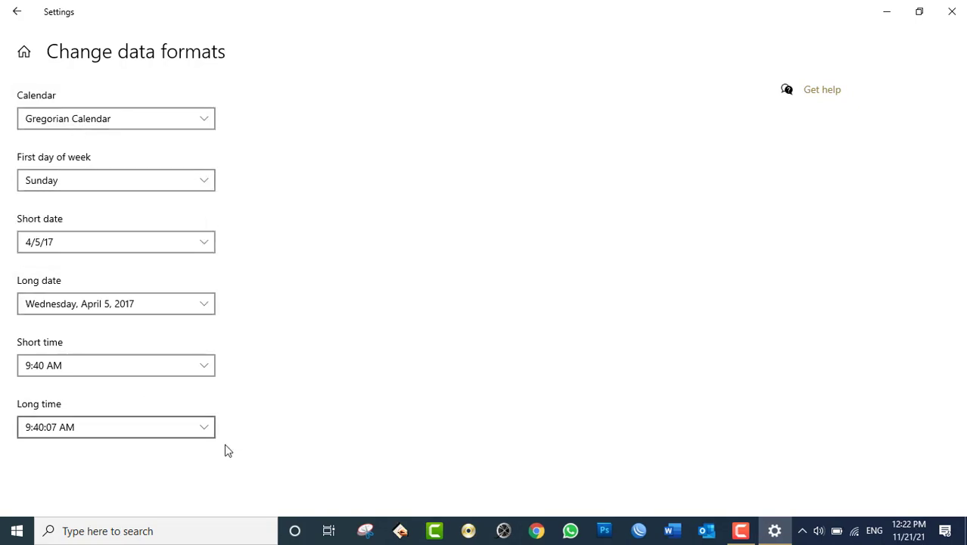
mouse_move(913, 537)
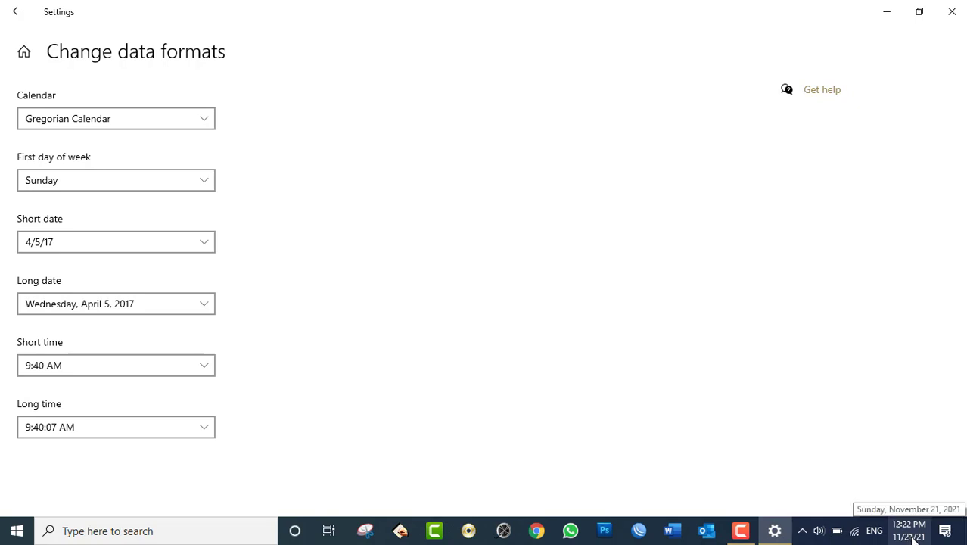
left_click(17, 12)
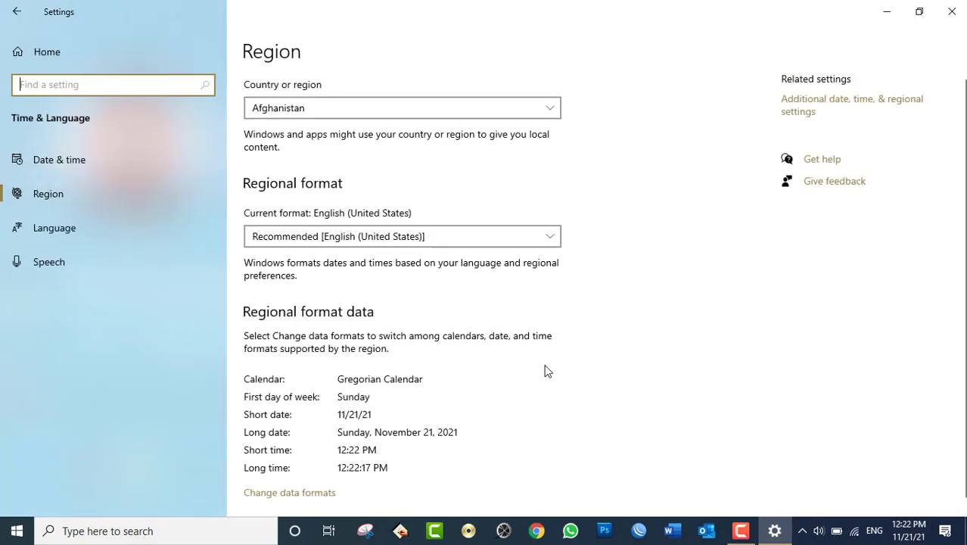
scroll(714, 351, "down", 1)
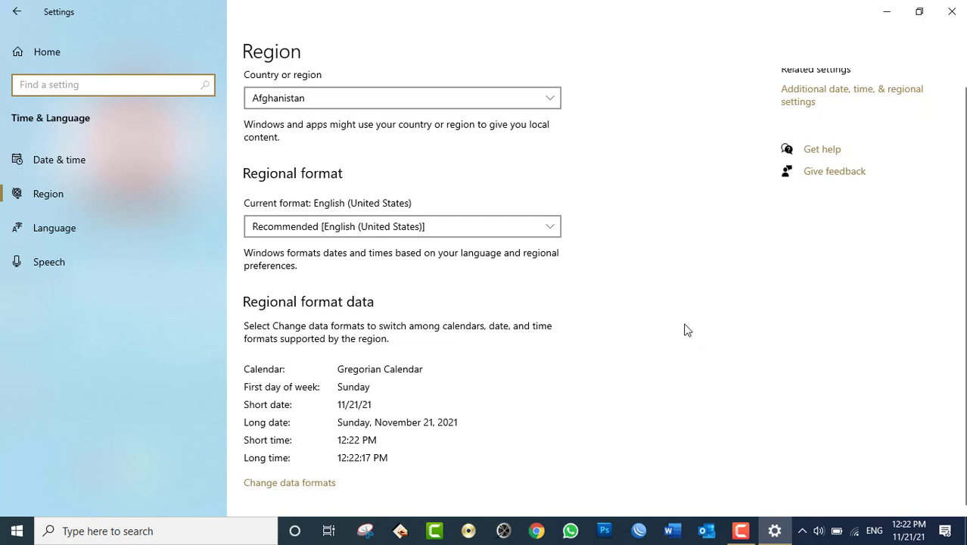
- Open the language settings and move English (United States) to the first place among the preferred languages
left_click(66, 220)
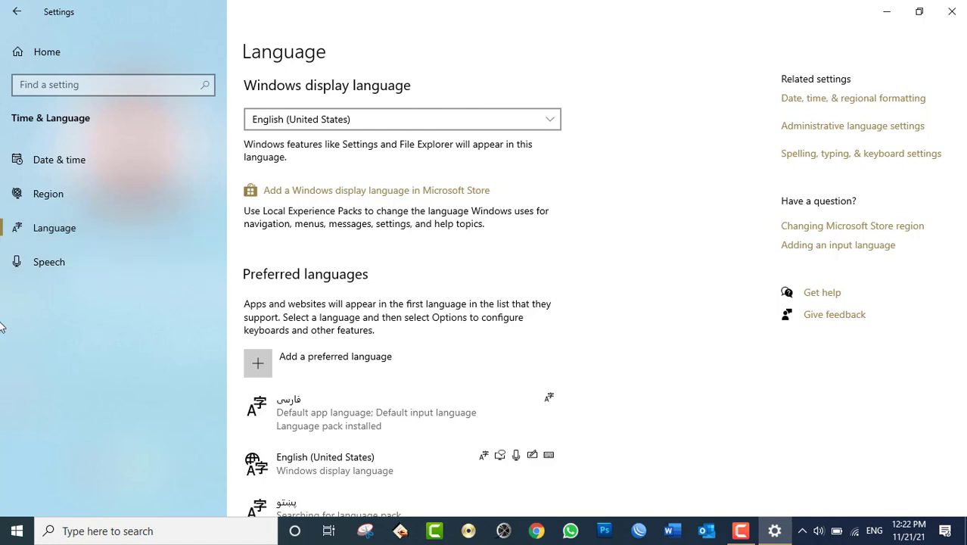
scroll(475, 347, "down", 3)
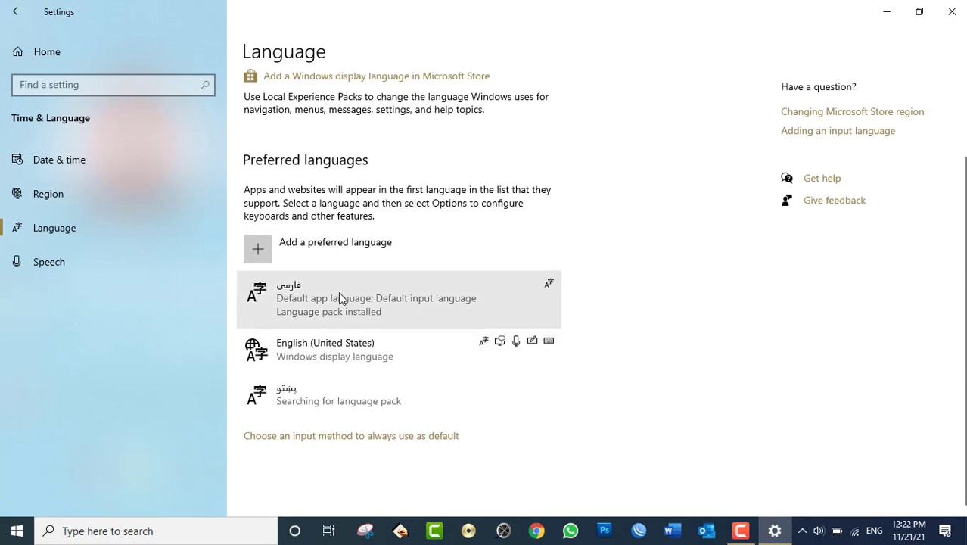
left_click(316, 363)
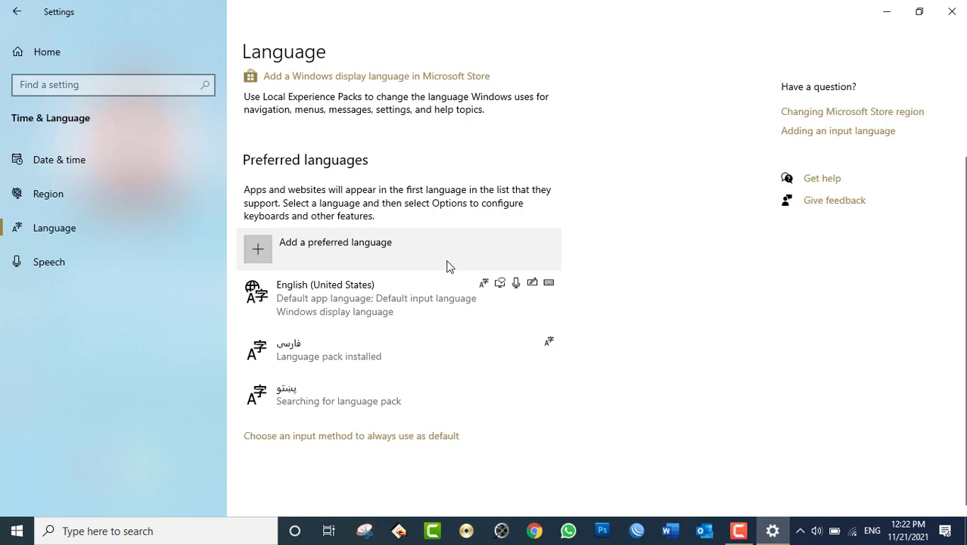
- Browse the languages available to add as a preferred language, and search them for "pash" and "persi"
left_click(258, 252)
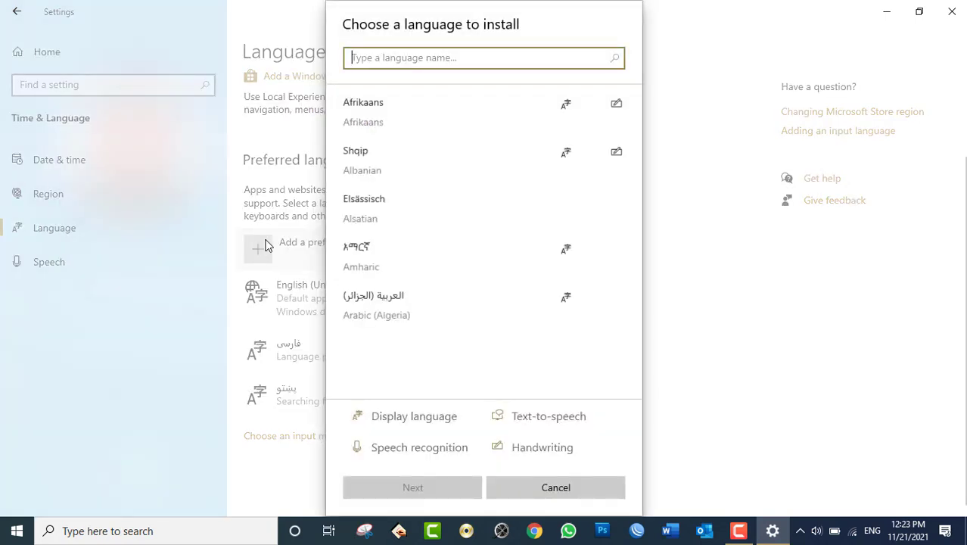
scroll(449, 175, "down", 10)
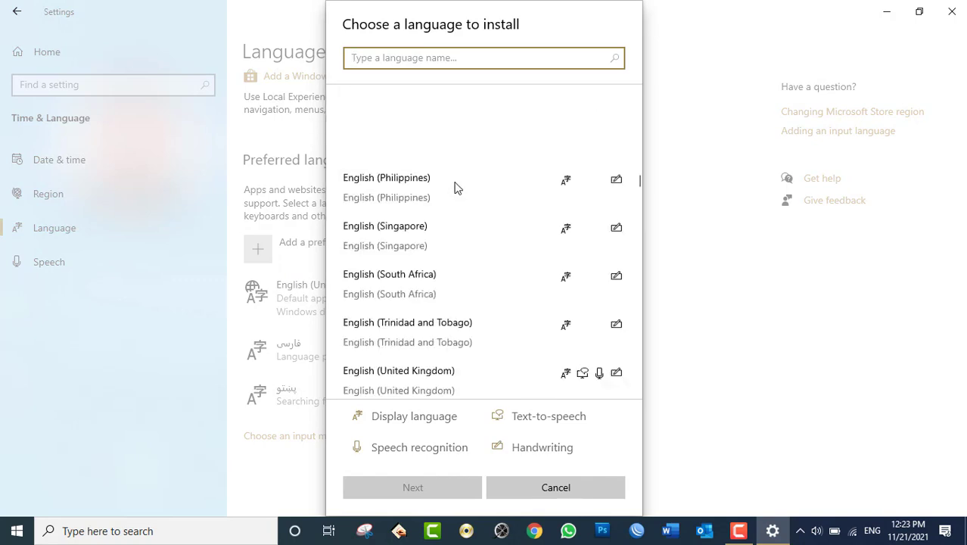
scroll(454, 188, "down", 2)
scroll(454, 187, "up", 15)
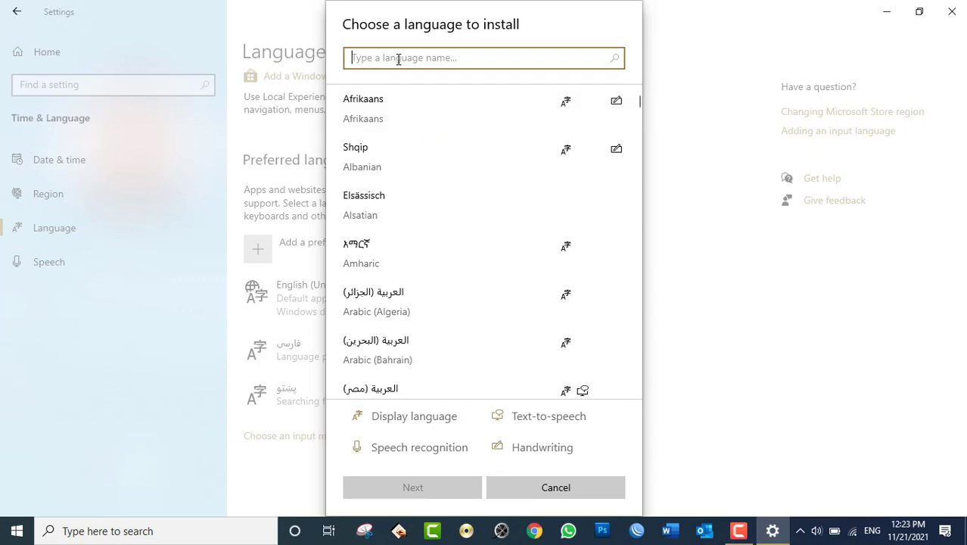
type("p")
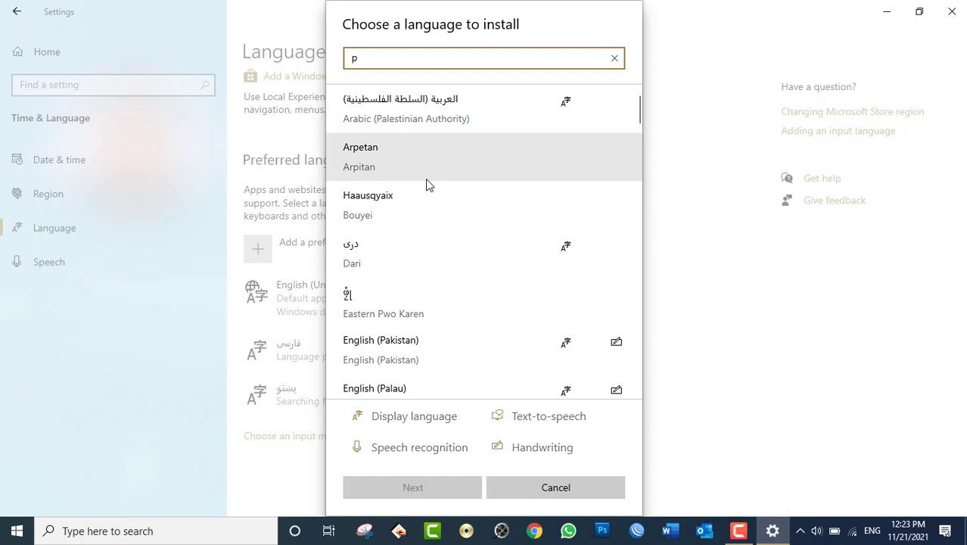
type("ash")
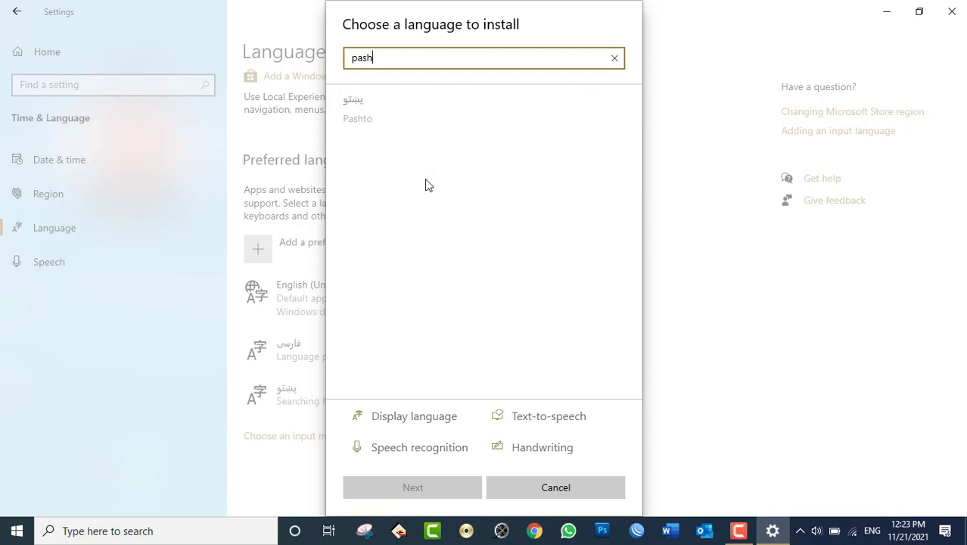
key("BackSpace")
key("BackSpace")
key("BackSpace")
key("BackSpace")
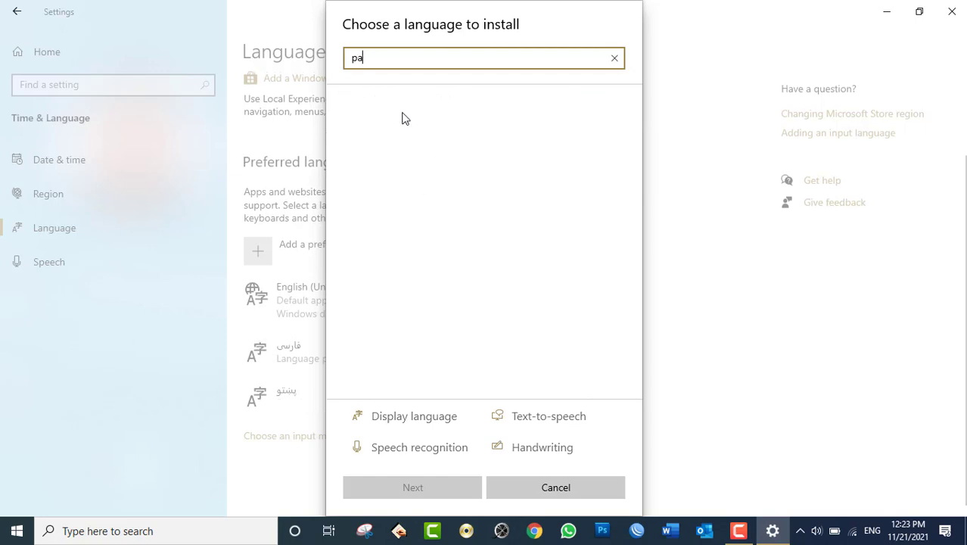
type("persi")
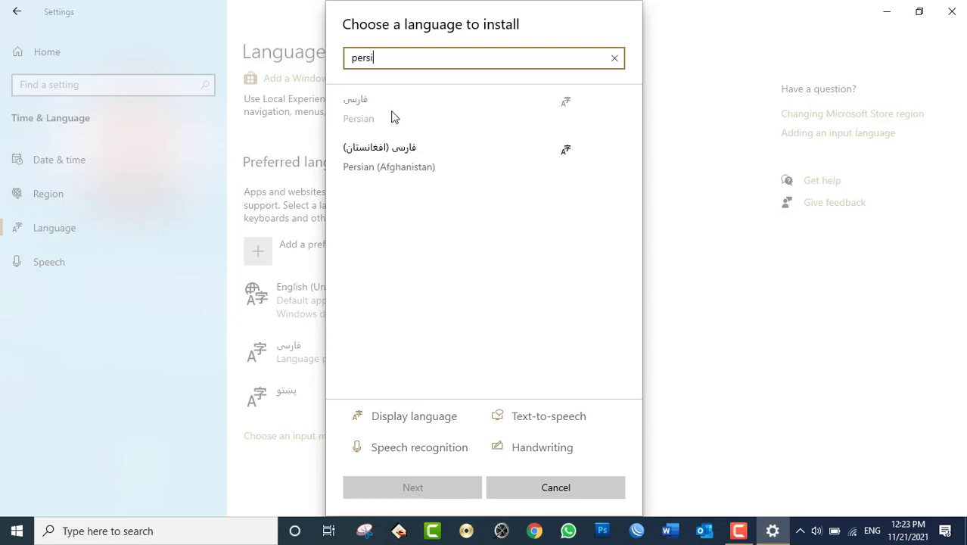
- Search the languages for Arabic and install Arabic (Saudi Arabia) with its language pack and text-to-speech
key("ctrl+a")
type("Arabic")
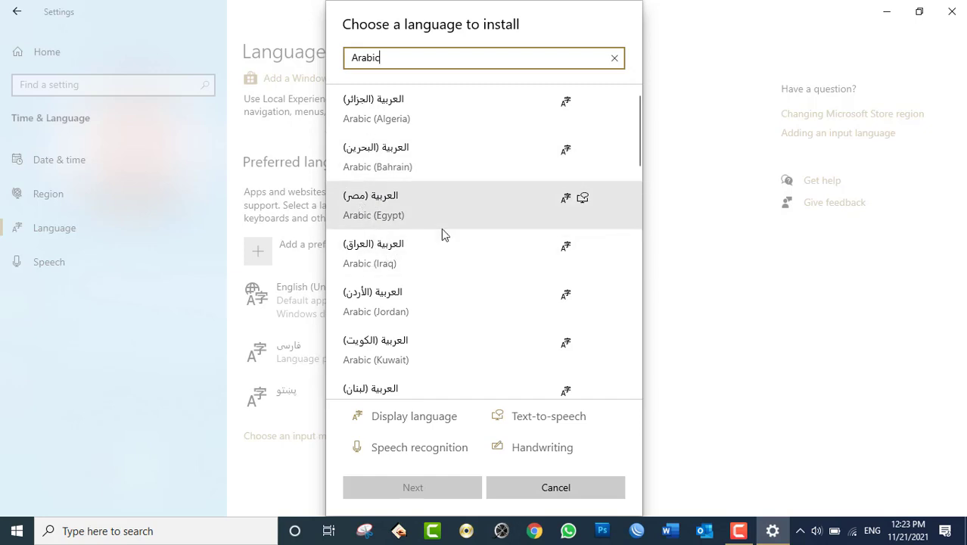
scroll(442, 230, "down", 4)
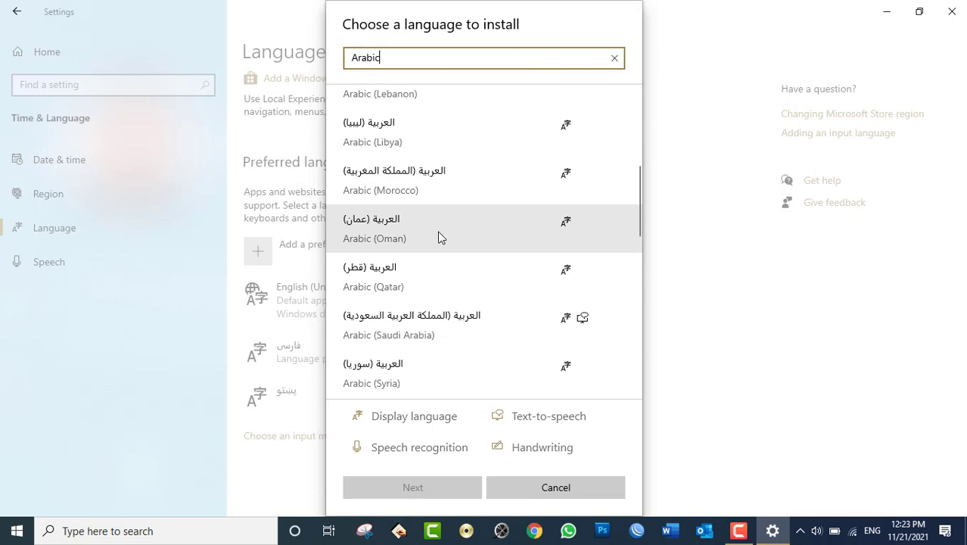
left_click(409, 330)
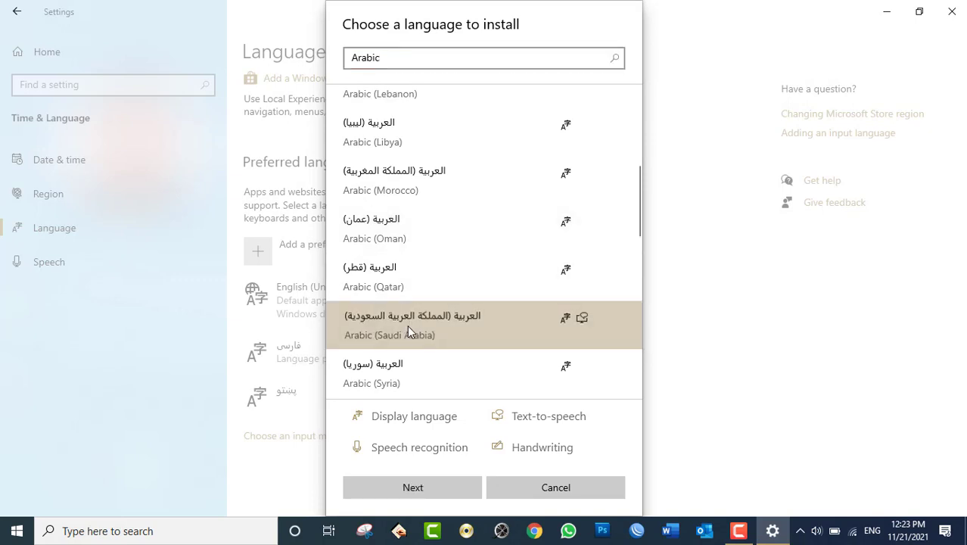
left_click(429, 488)
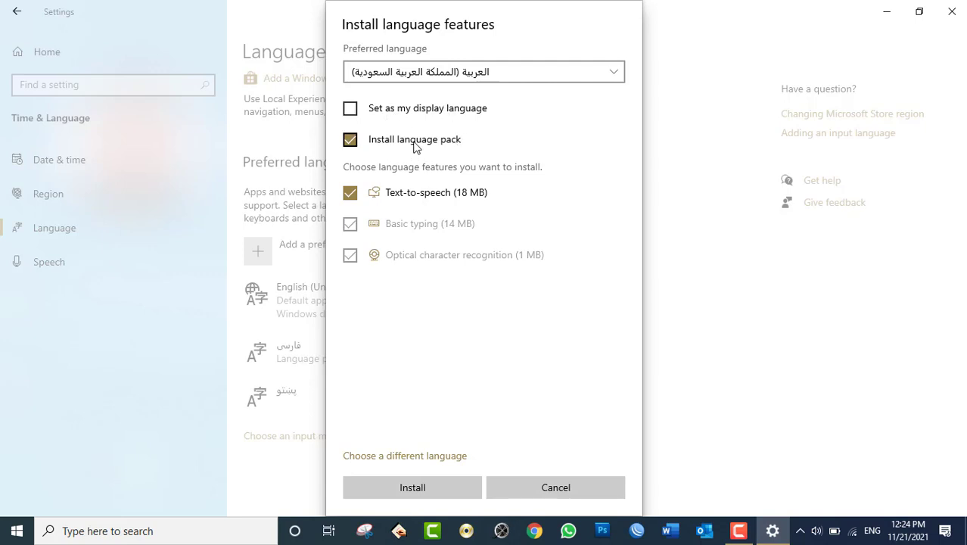
left_click(437, 486)
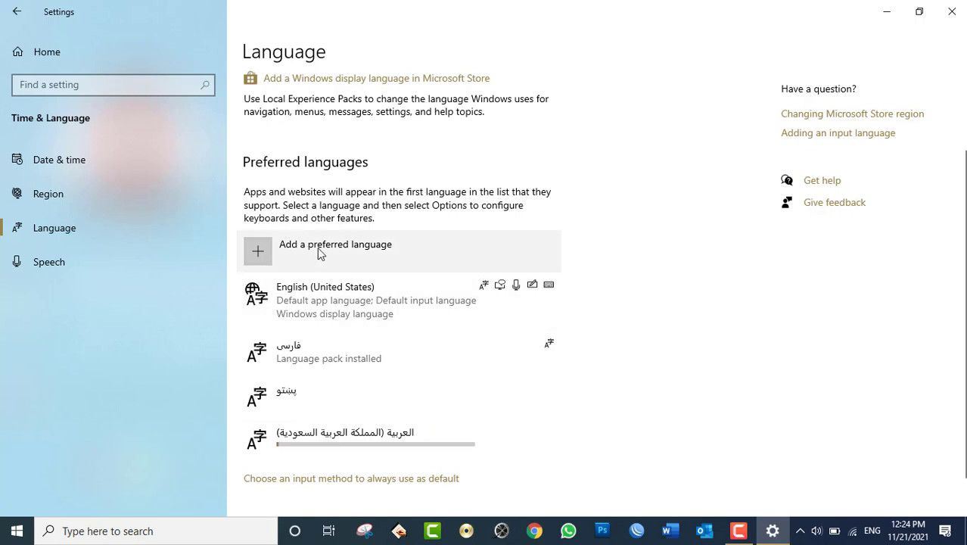
- Try فارسی as the Windows display language, postponing the sign-out, and restore the display language to English (United States)
scroll(389, 295, "up", 3)
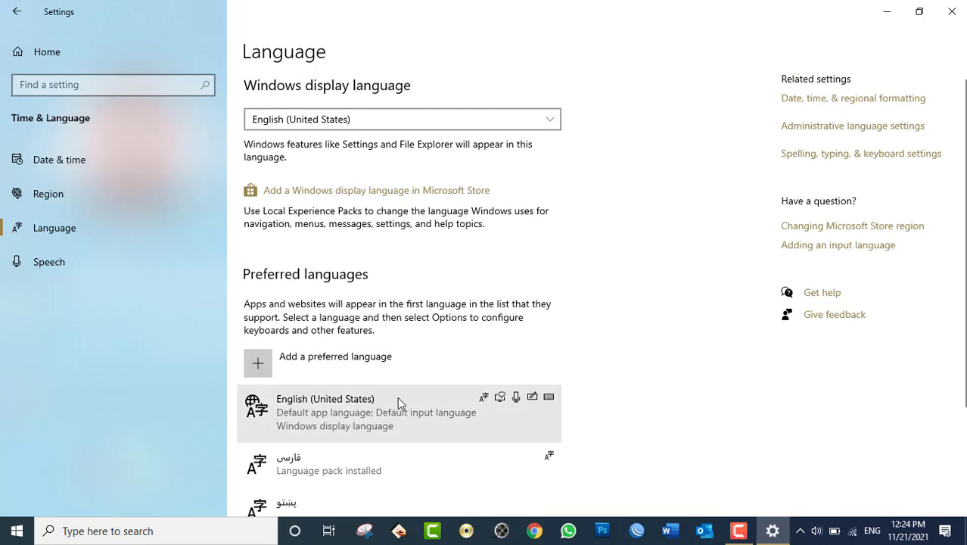
left_click(296, 122)
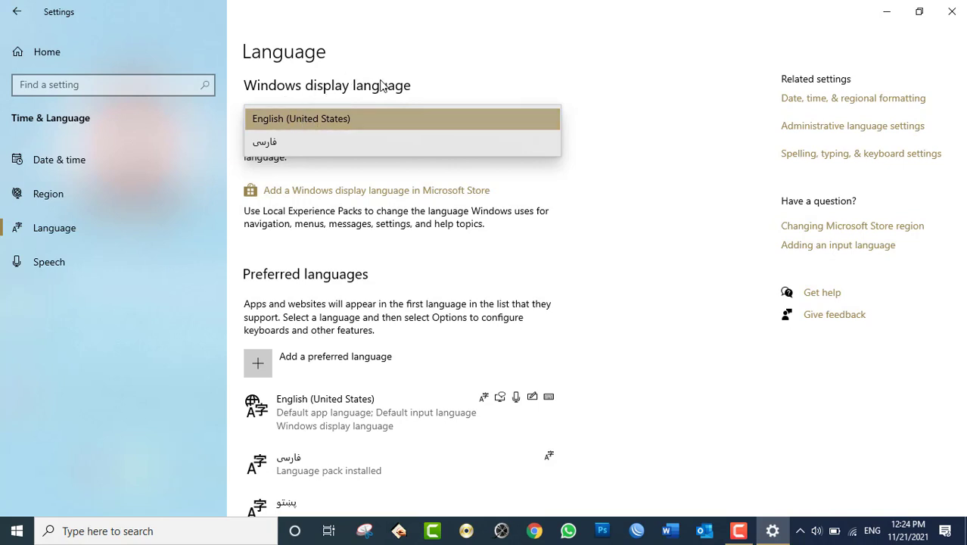
left_click(440, 58)
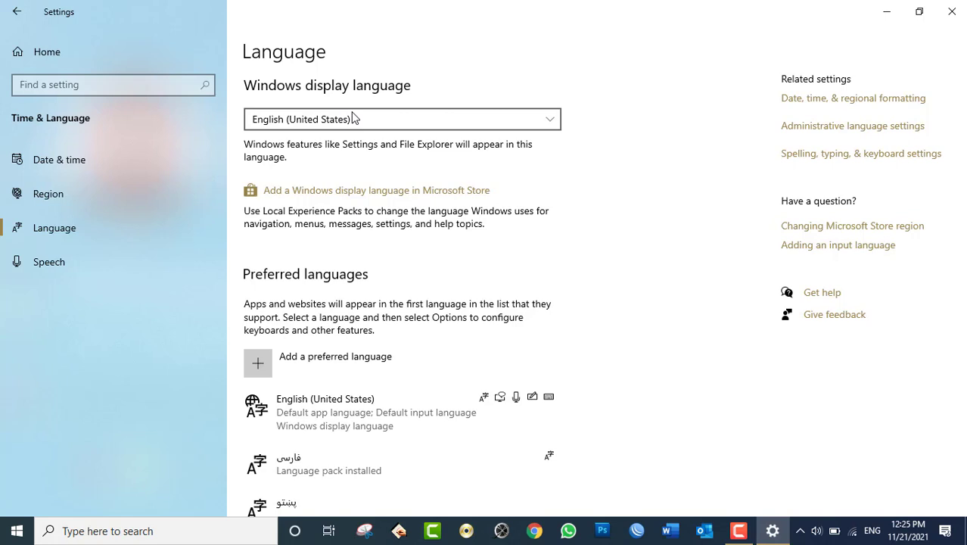
left_click(353, 119)
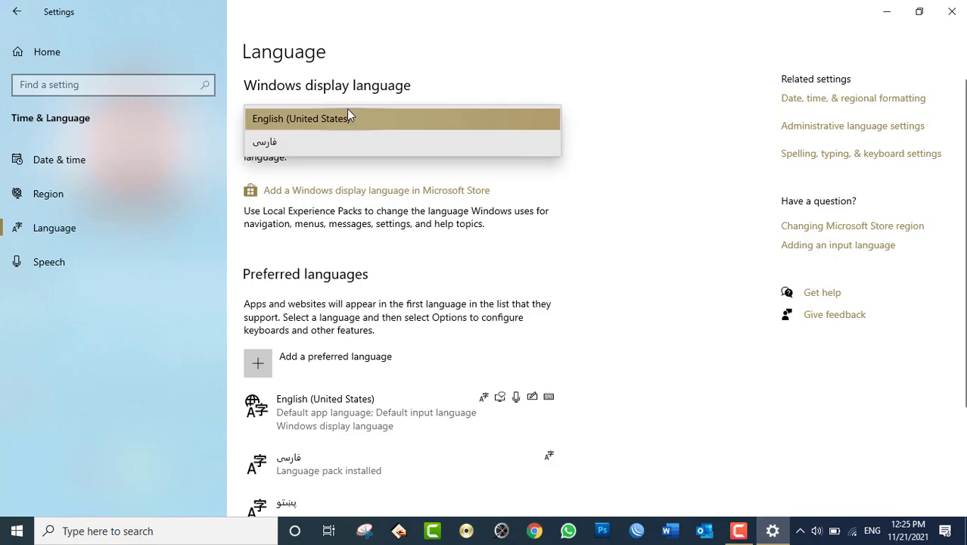
left_click(323, 143)
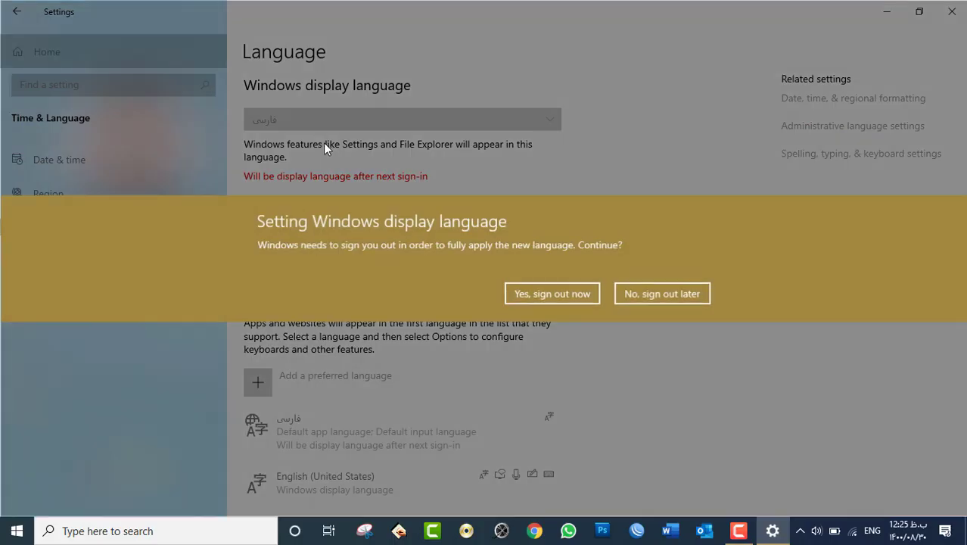
mouse_move(917, 535)
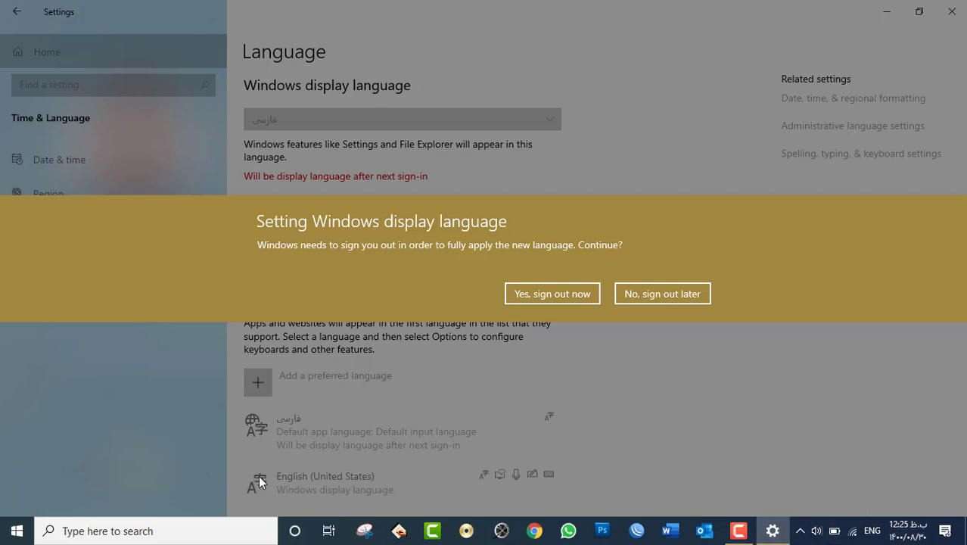
left_click(662, 295)
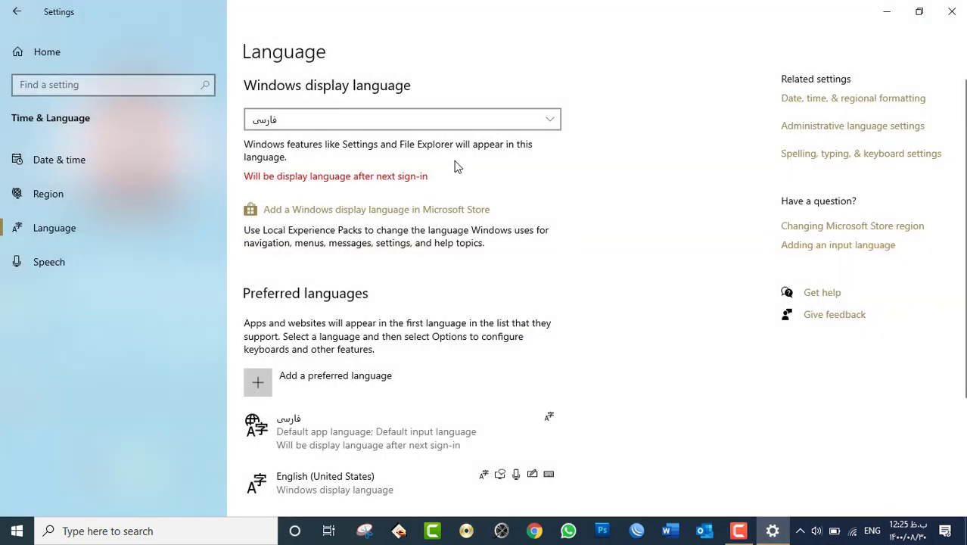
left_click(434, 127)
left_click(342, 96)
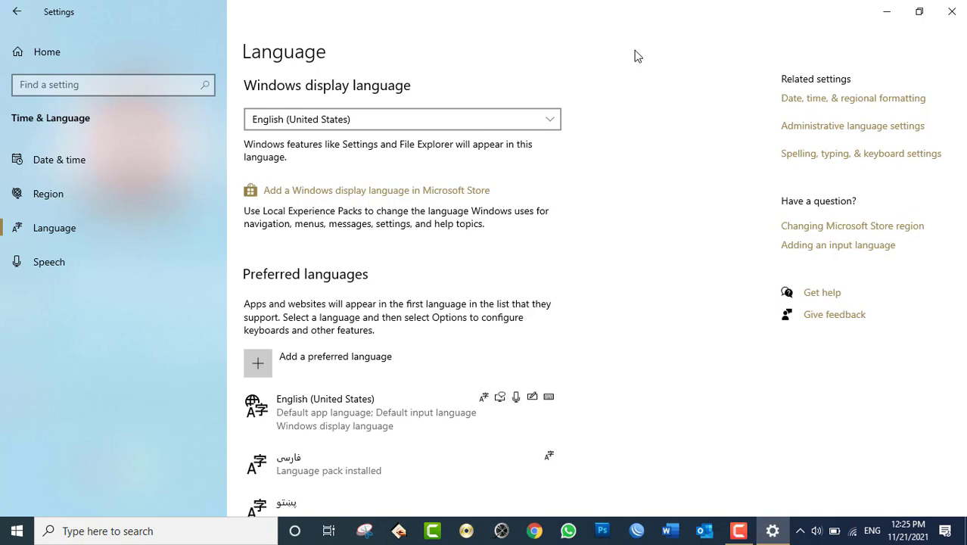
left_click(17, 530)
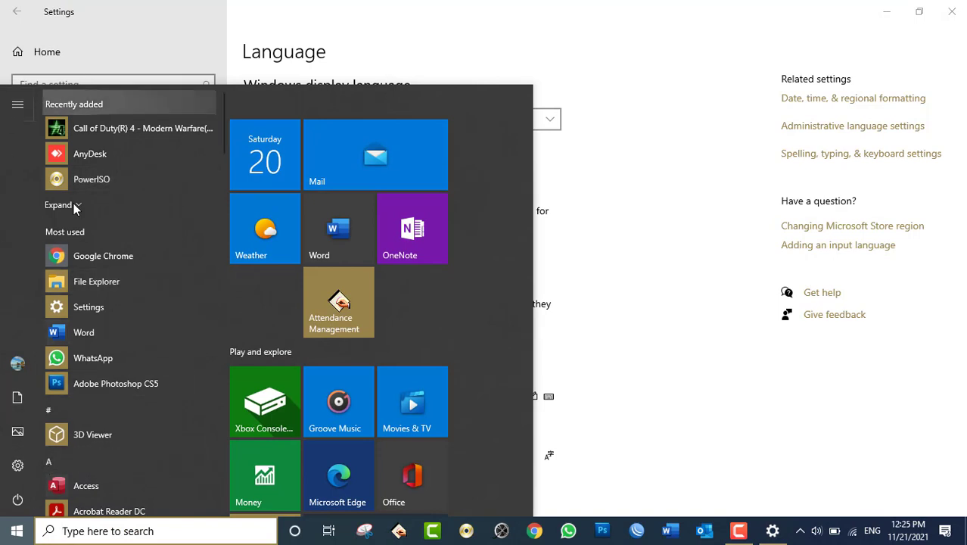
left_click(437, 9)
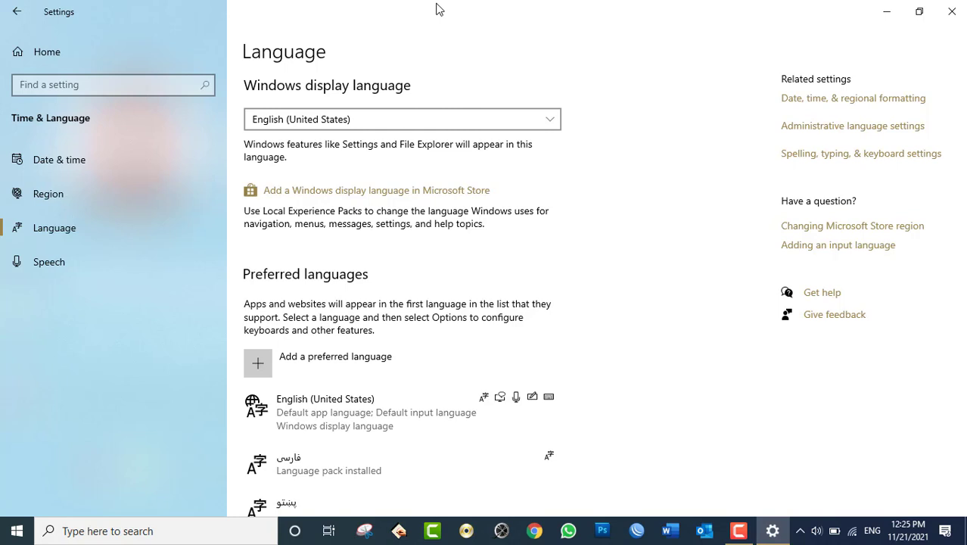
left_click(17, 530)
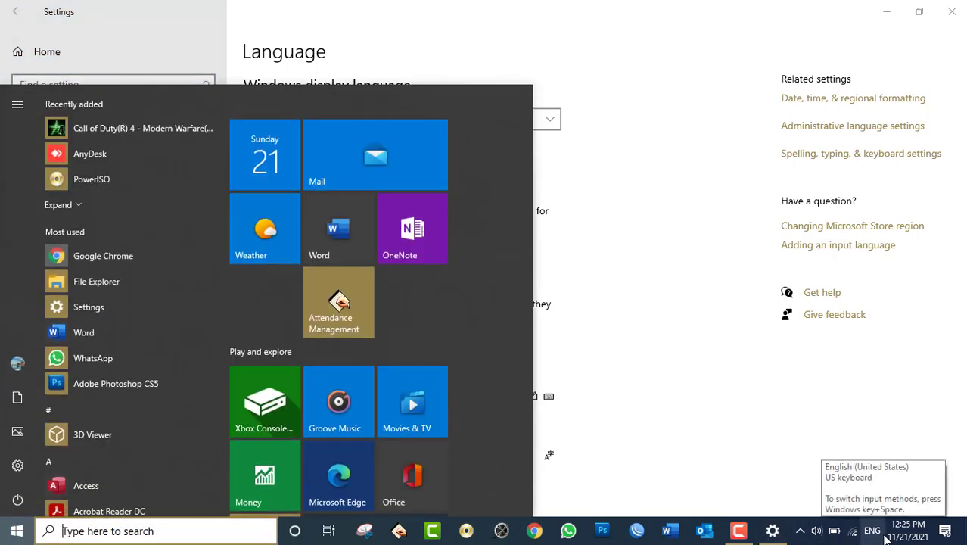
left_click(520, 6)
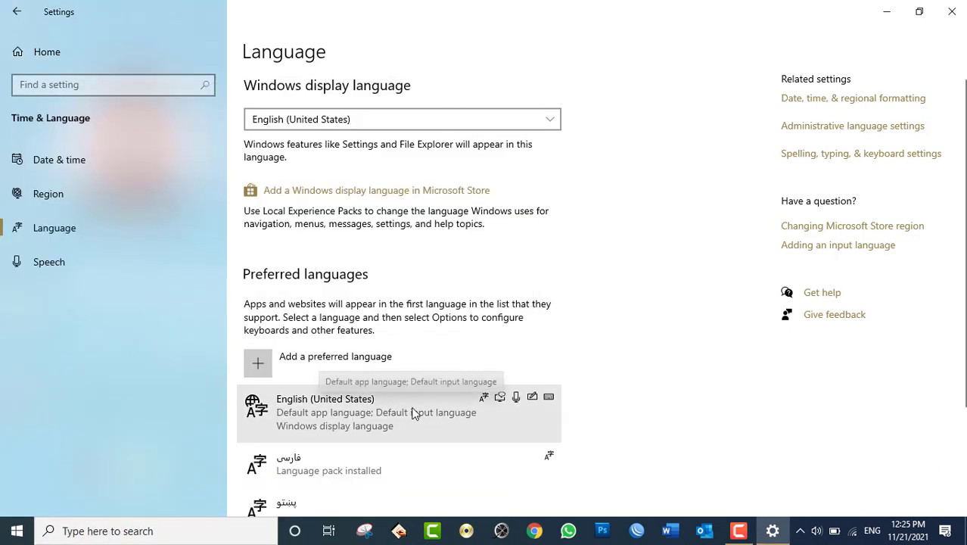
- Examine the entries for English (United States) and فارسی in the preferred languages list and the actions each one offers
scroll(413, 413, "down", 3)
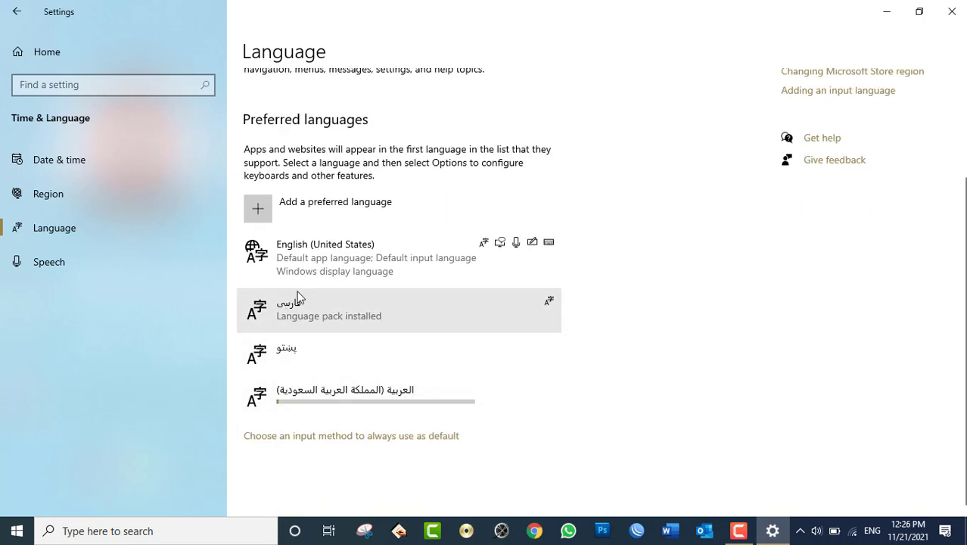
left_click(335, 270)
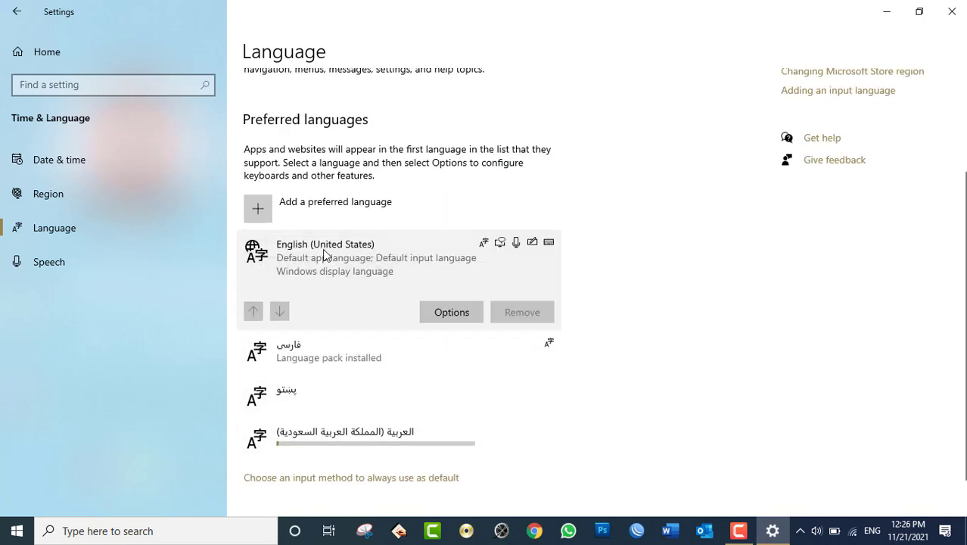
left_click(310, 348)
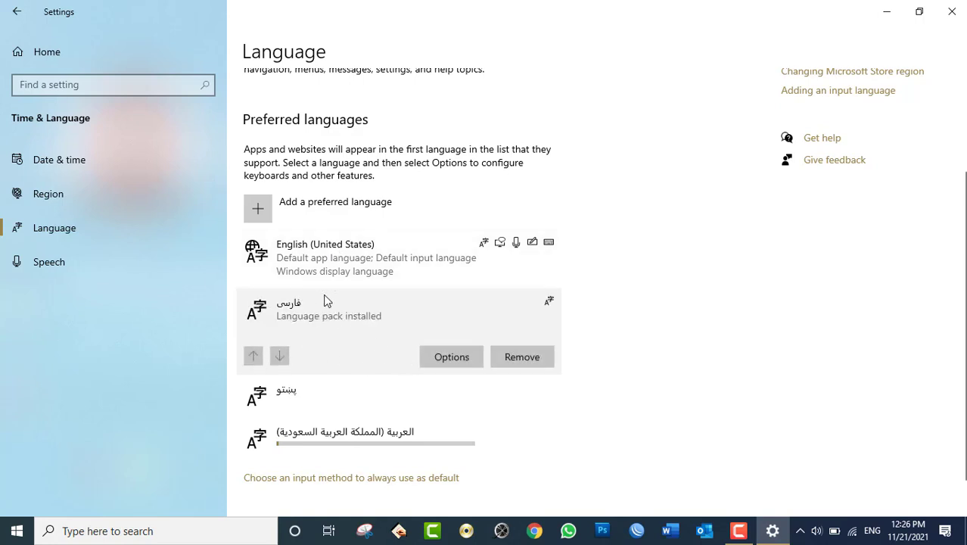
left_click(346, 254)
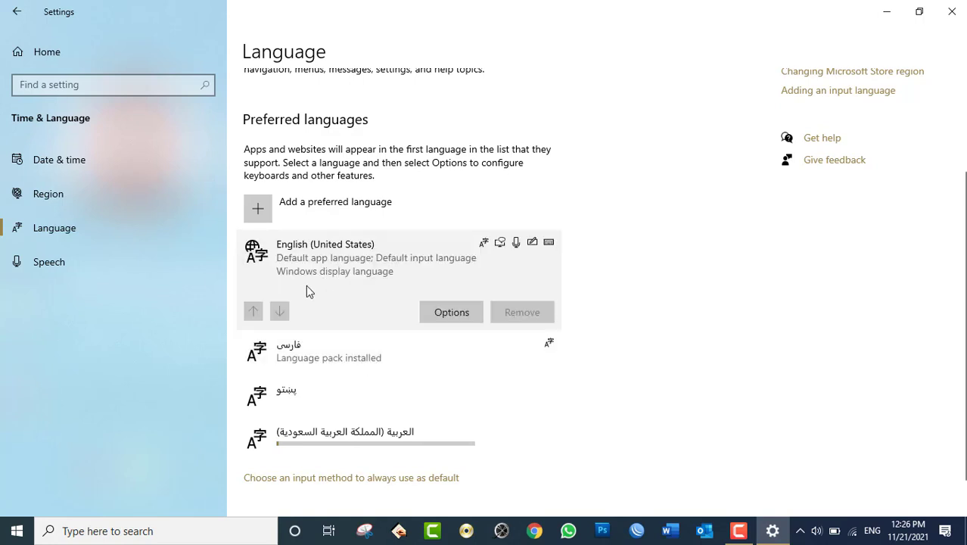
left_click(304, 388)
left_click(276, 326)
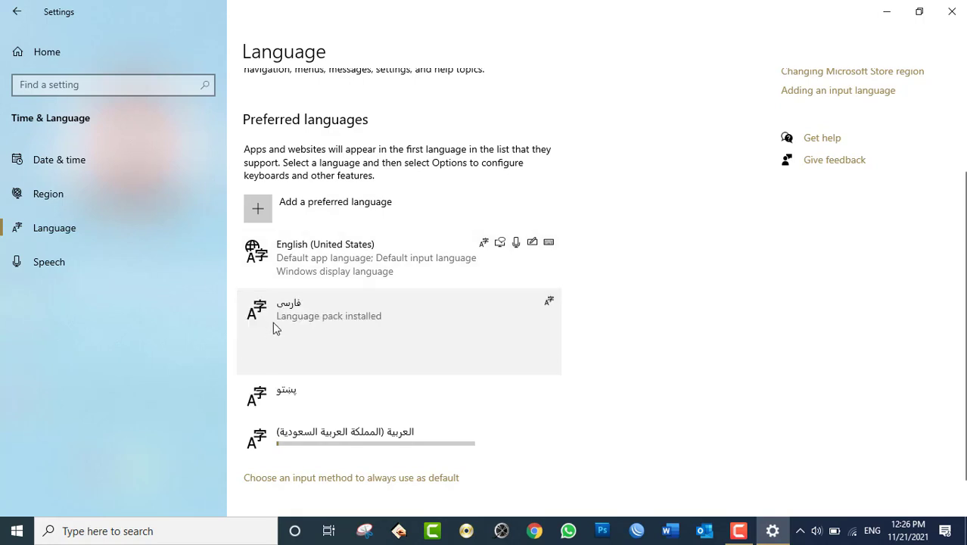
left_click(339, 243)
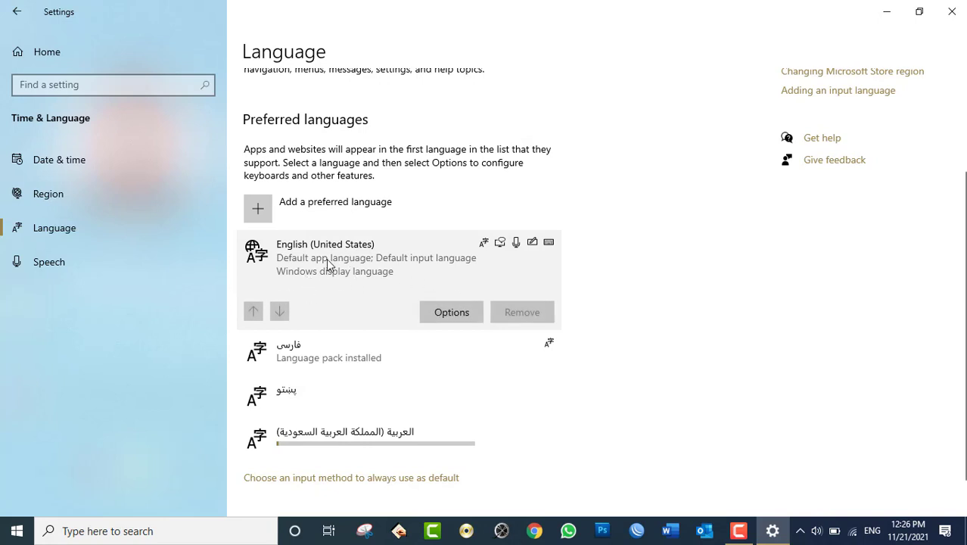
left_click(391, 360)
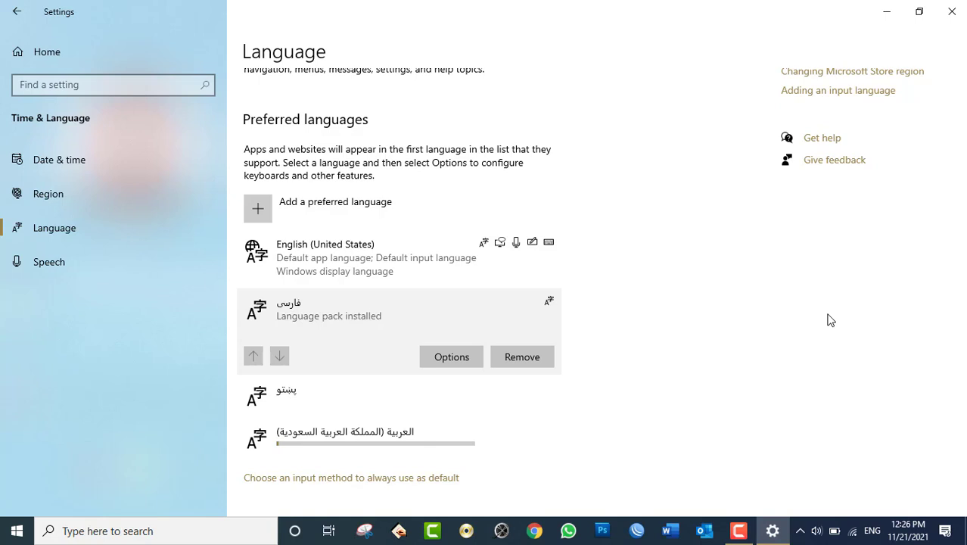
left_click(300, 258)
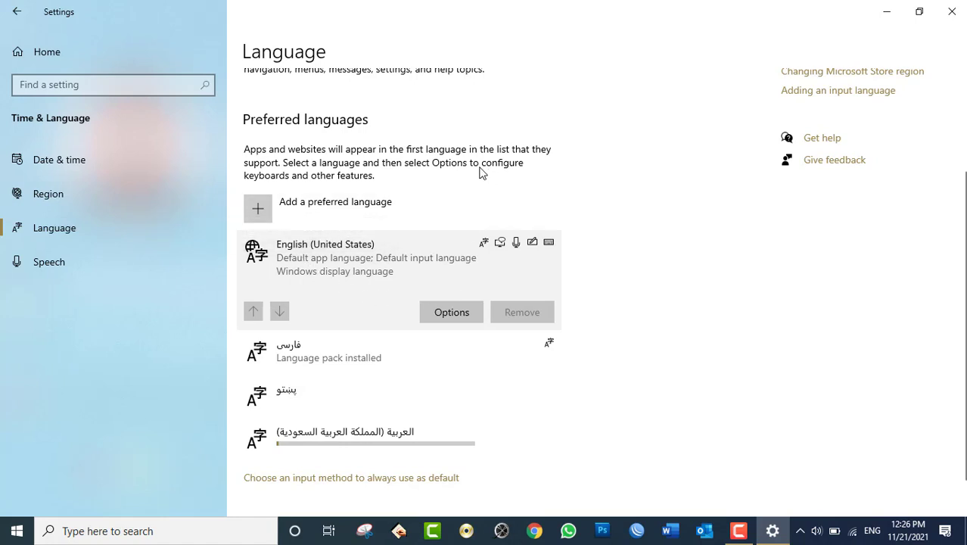
- Review the language options of English (United States), including speech, regional format and keyboards, and return to the preferred languages list
left_click(469, 319)
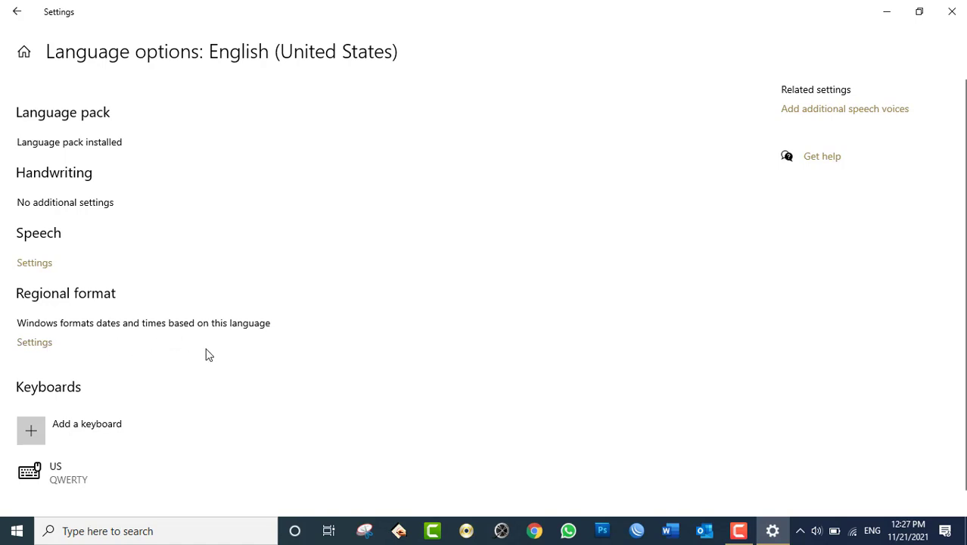
scroll(250, 454, "down", 1)
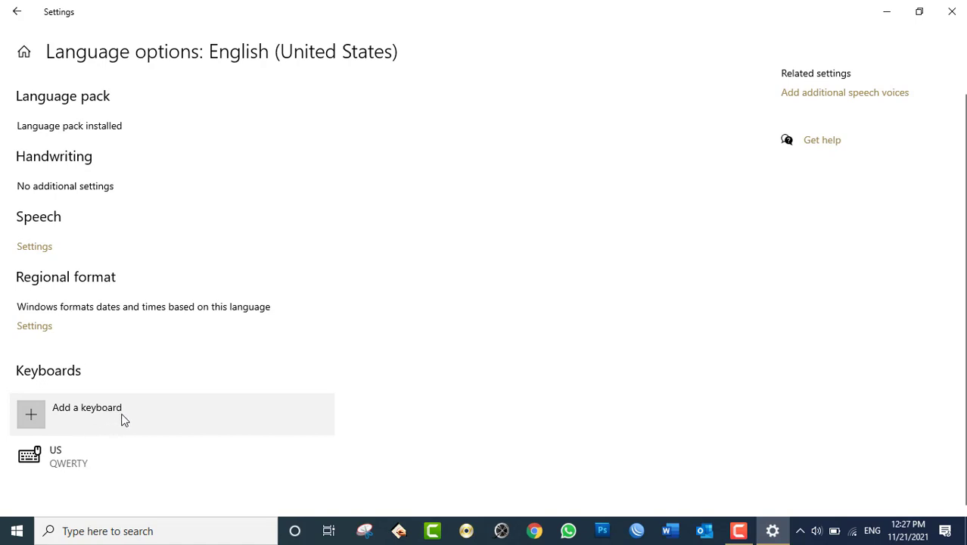
left_click(20, 9)
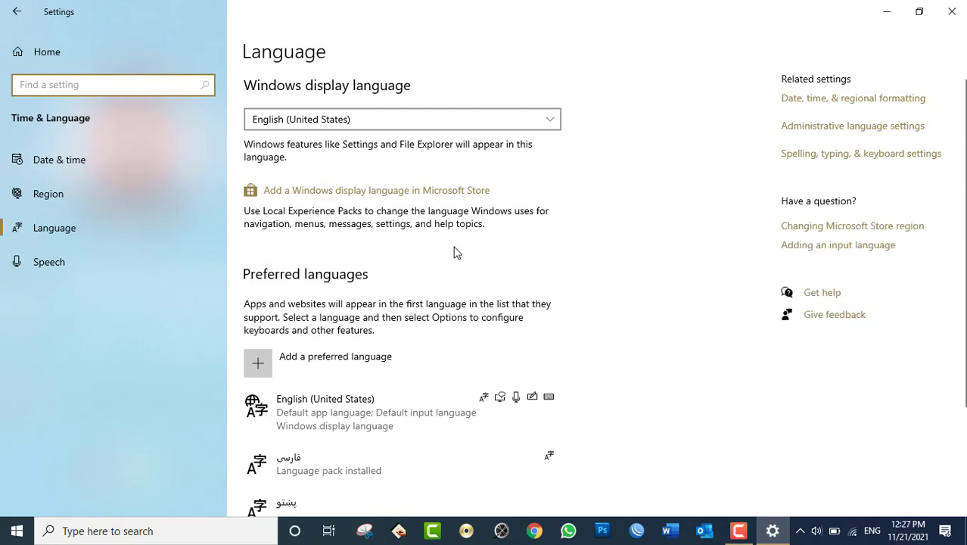
scroll(456, 253, "down", 2)
left_click(71, 233)
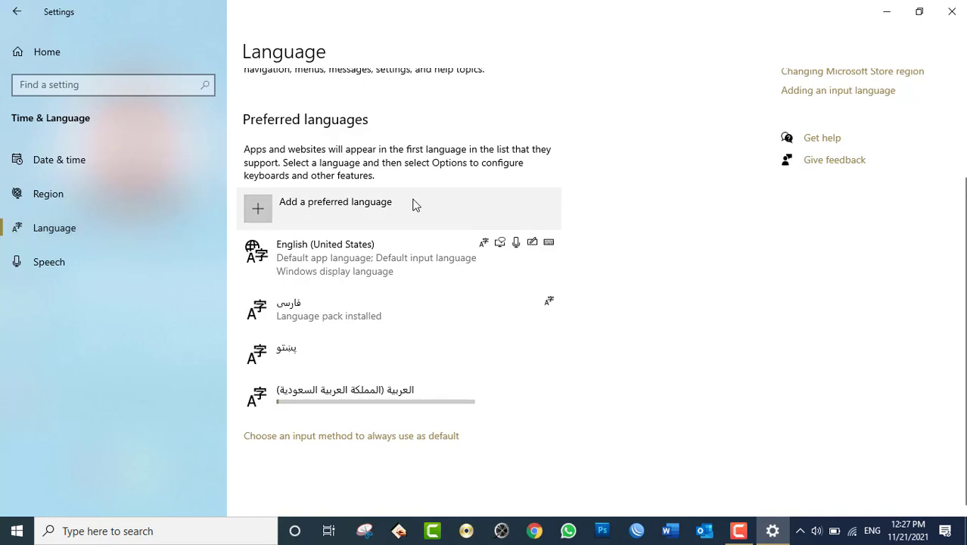
scroll(412, 200, "up", 2)
scroll(333, 427, "down", 2)
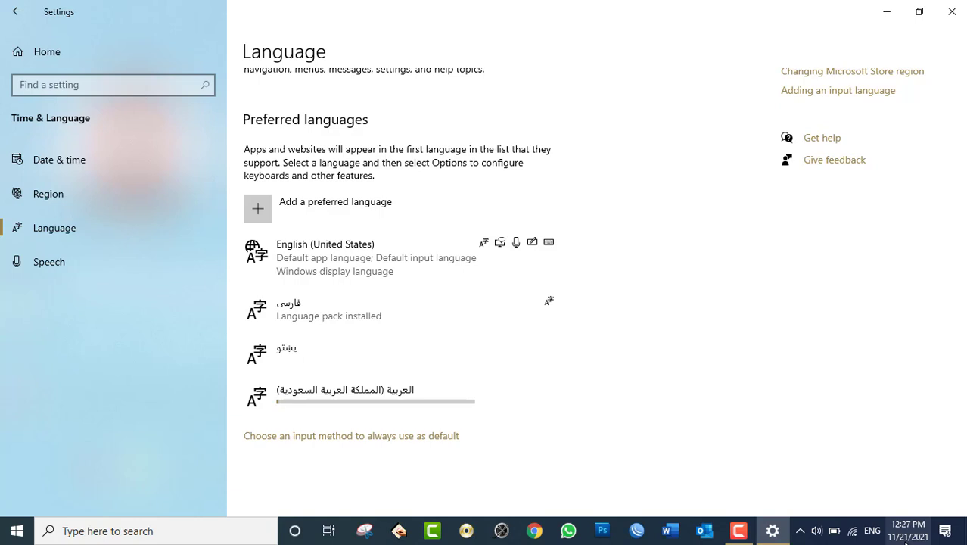
- Switch to a new Notepad document, write one line of forward slashes and one line of backslashes, and minimize it
key("super+r")
type("notepad")
key("Return")
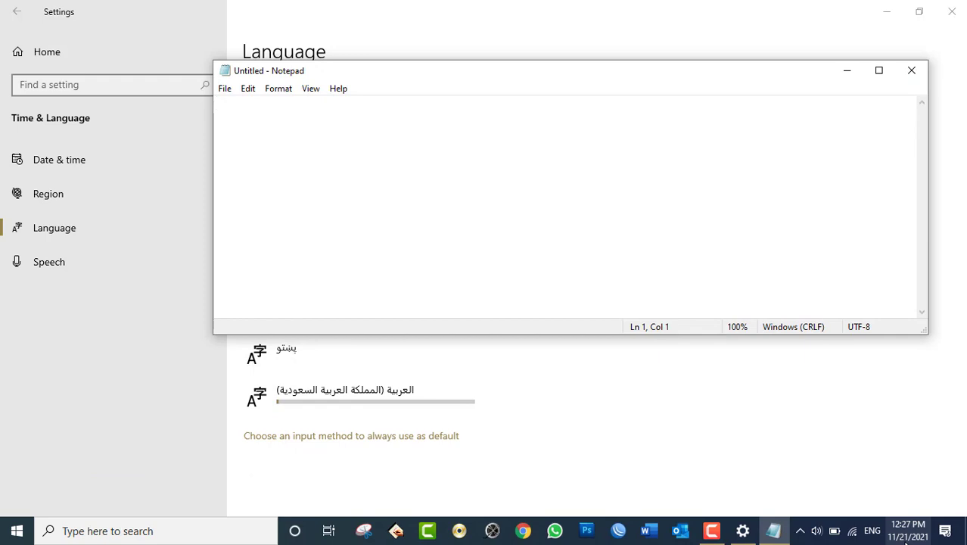
type("////")
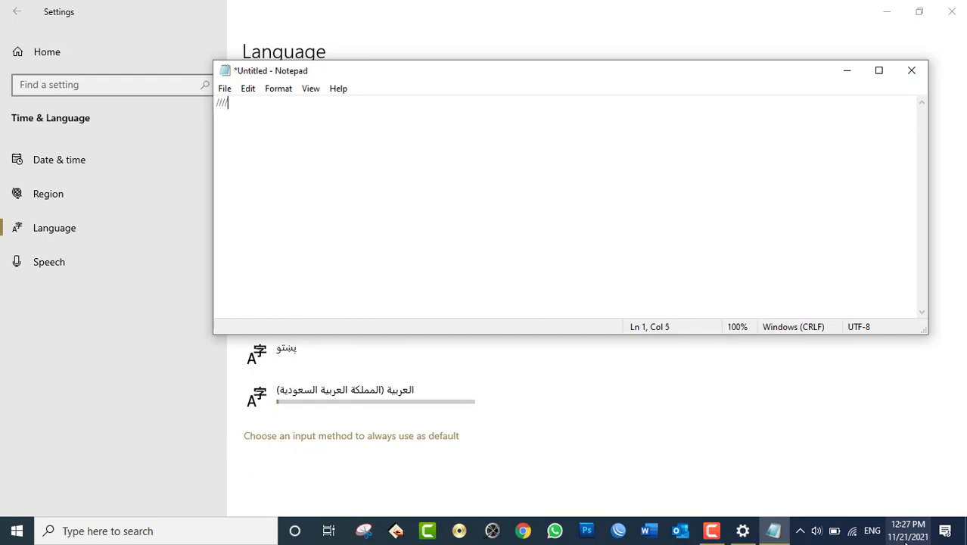
type("//////////")
key("Return")
type("\\\\\\\\\\\\\\\\\\\\\\")
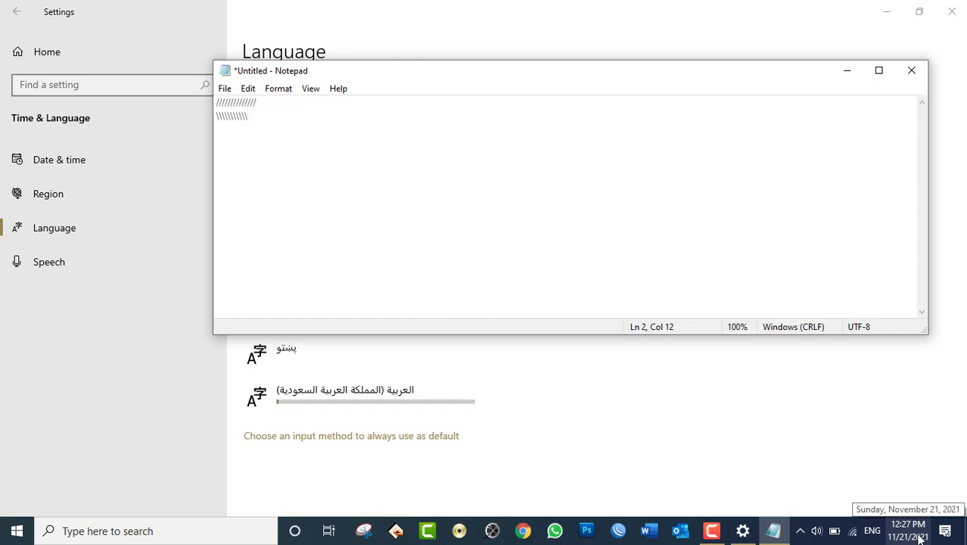
left_click(845, 70)
- From the language page's related regional formatting settings, open the Control Panel's Region dialog for date, time and number formats
scroll(684, 255, "up", 3)
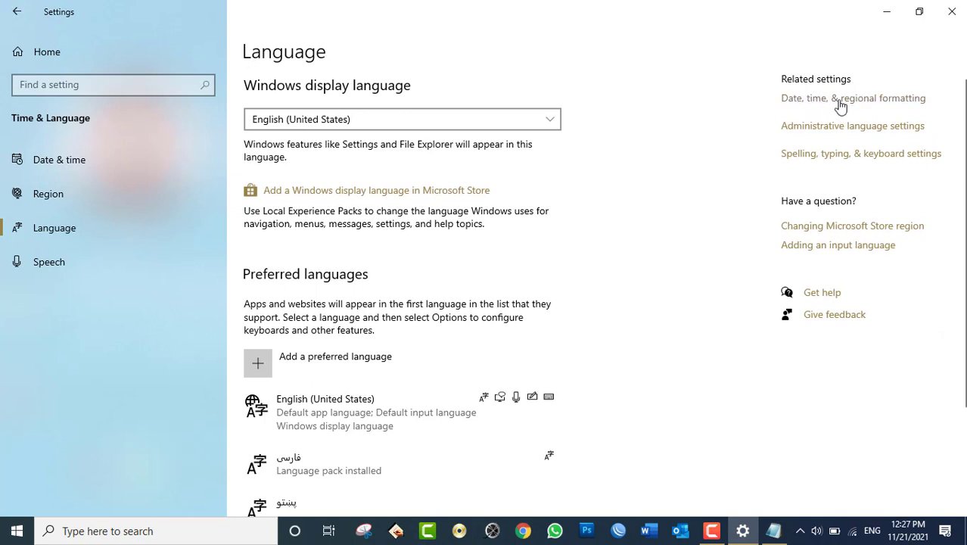
left_click(868, 102)
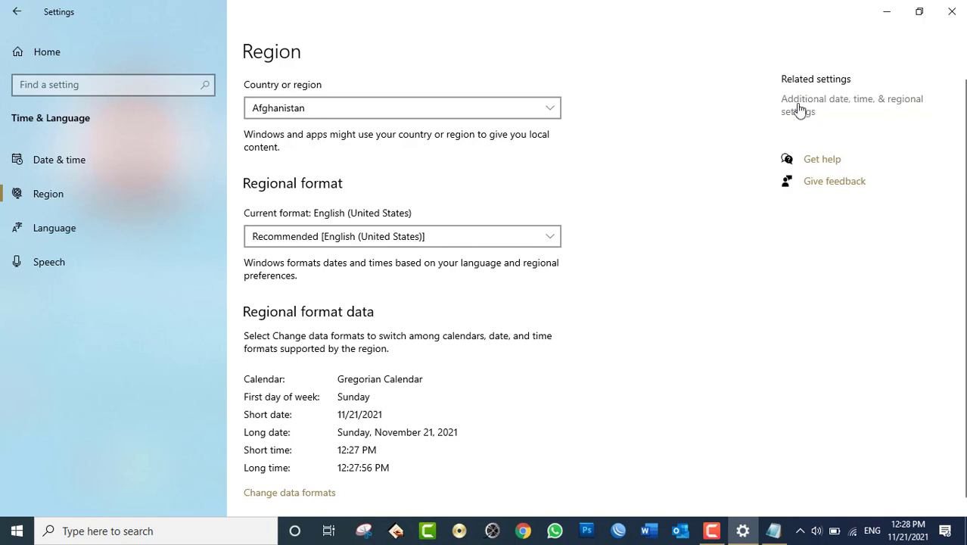
left_click(823, 99)
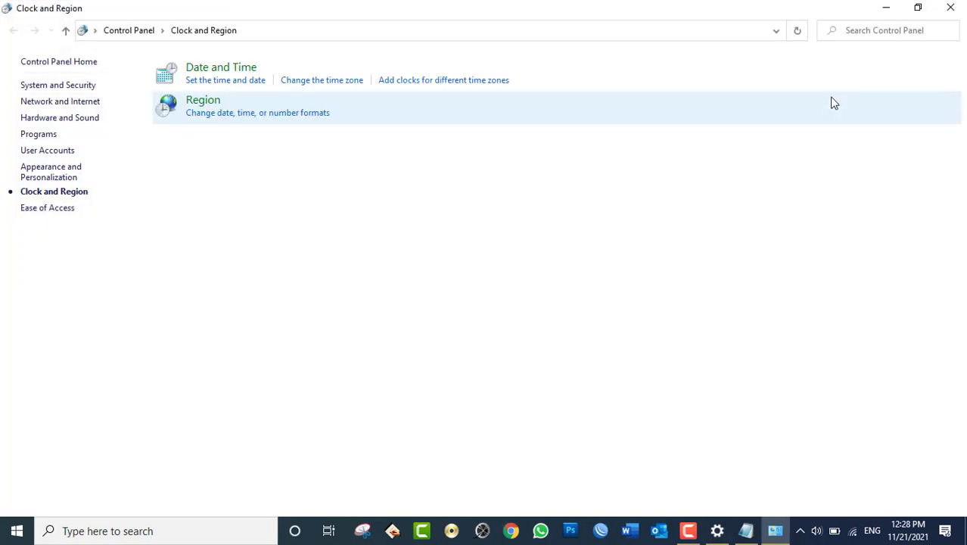
left_click(224, 117)
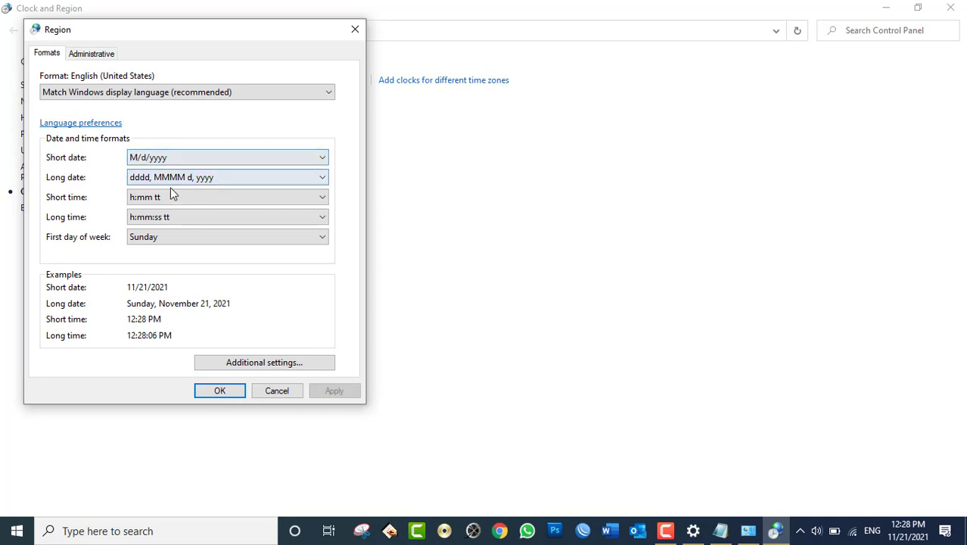
- Review the additional number, currency, time and date format settings, cancel both dialogs without changes, and close the Control Panel
left_click(239, 364)
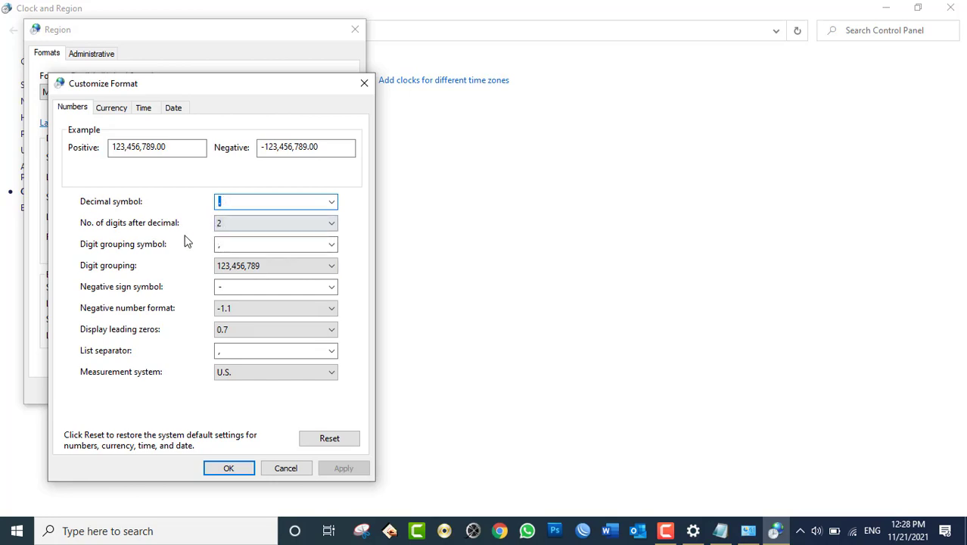
left_click(111, 108)
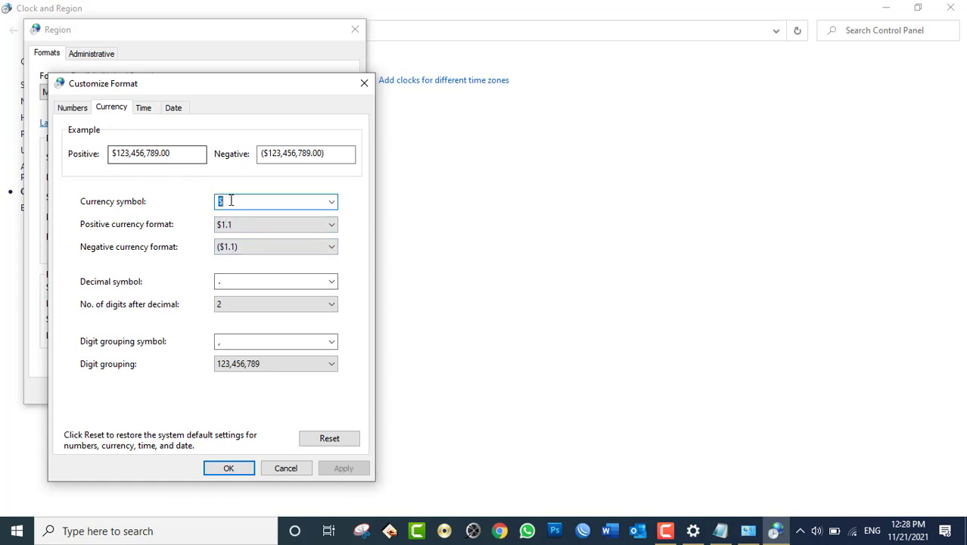
left_click(337, 203)
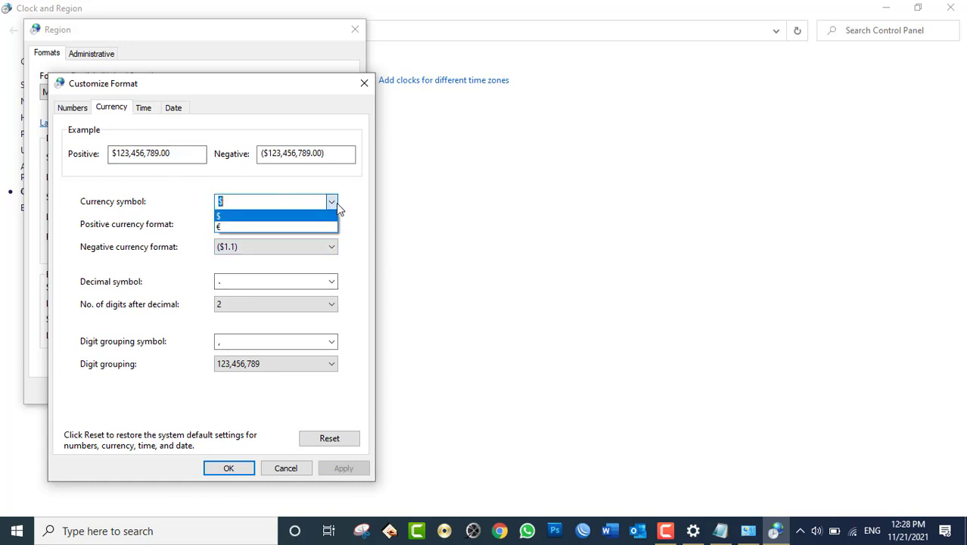
left_click(336, 204)
left_click(150, 111)
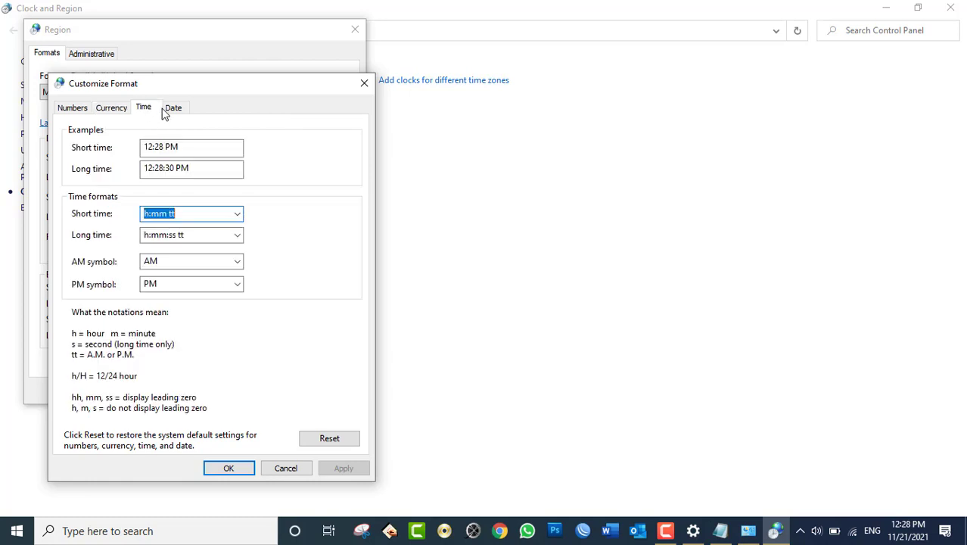
left_click(169, 111)
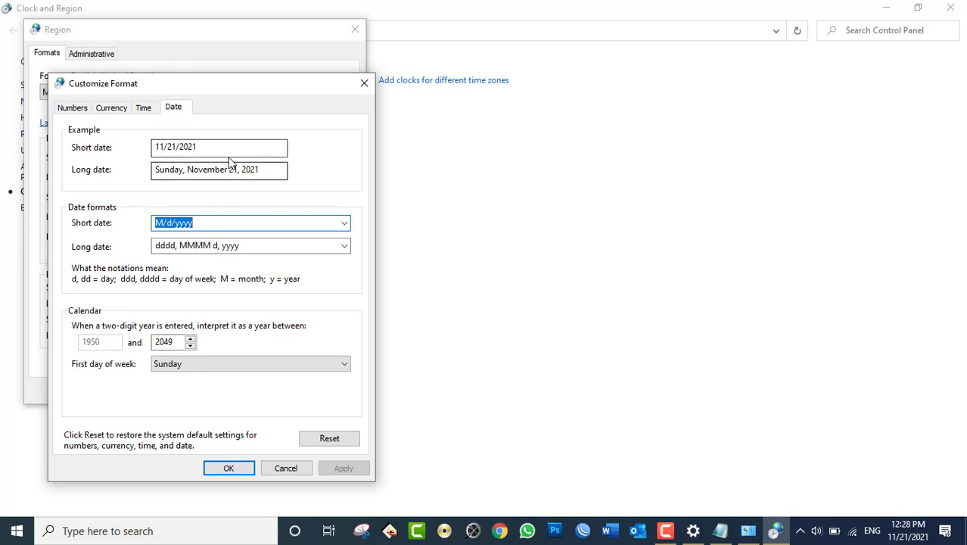
left_click(294, 469)
left_click(265, 390)
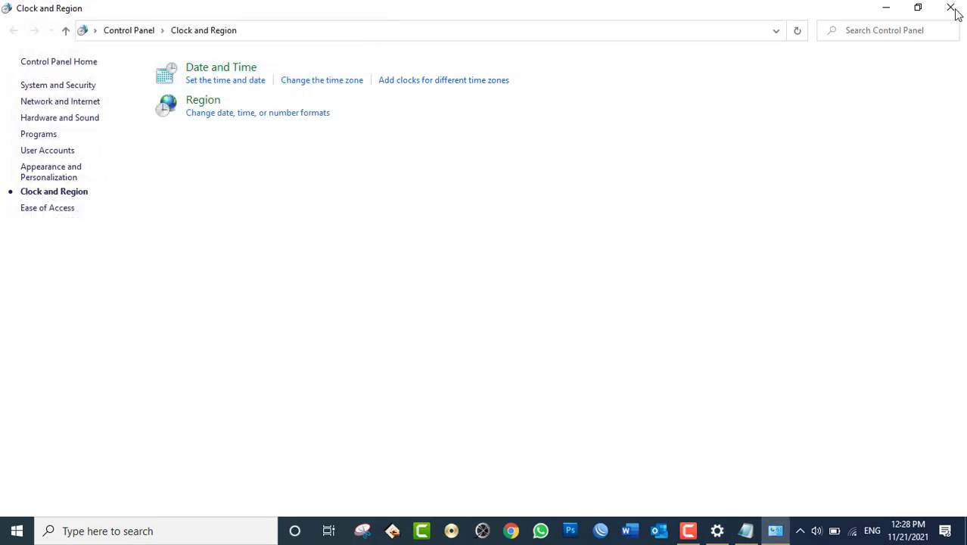
left_click_drag(484, 7, 504, 53)
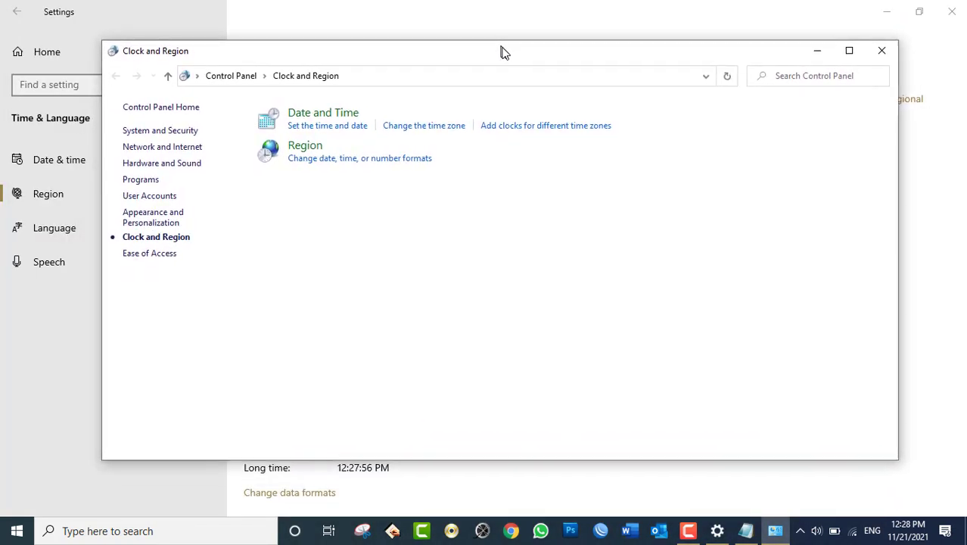
left_click(882, 52)
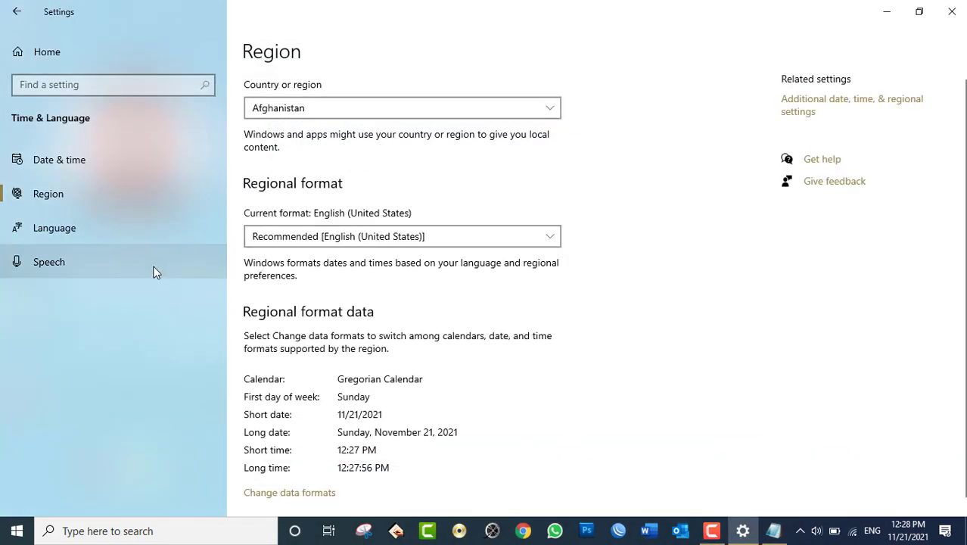
- View the speech language, microphone and voice options in the Speech settings and close Settings
left_click(152, 271)
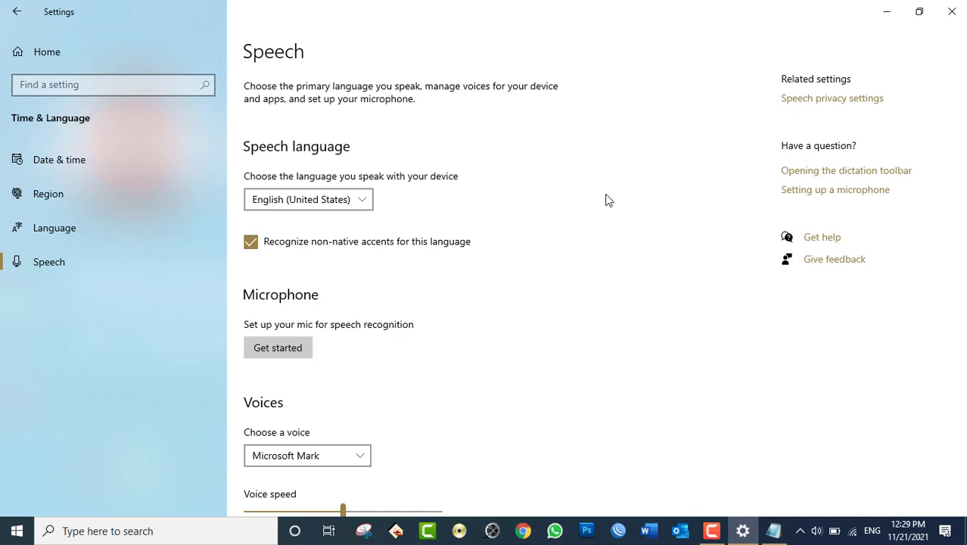
left_click(952, 11)
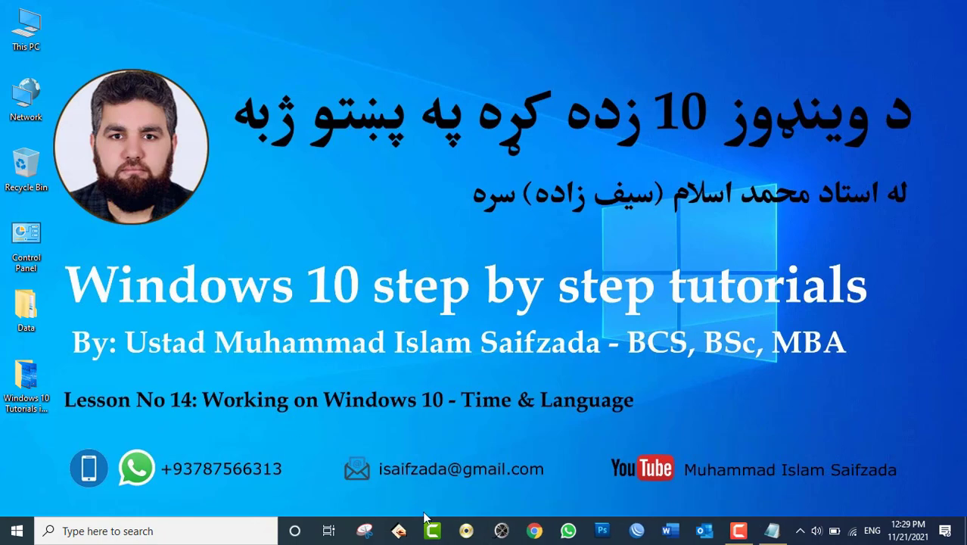
- Switch to Chrome, go to google.com and run a Google voice search with the phrase "speak now"
left_click(534, 531)
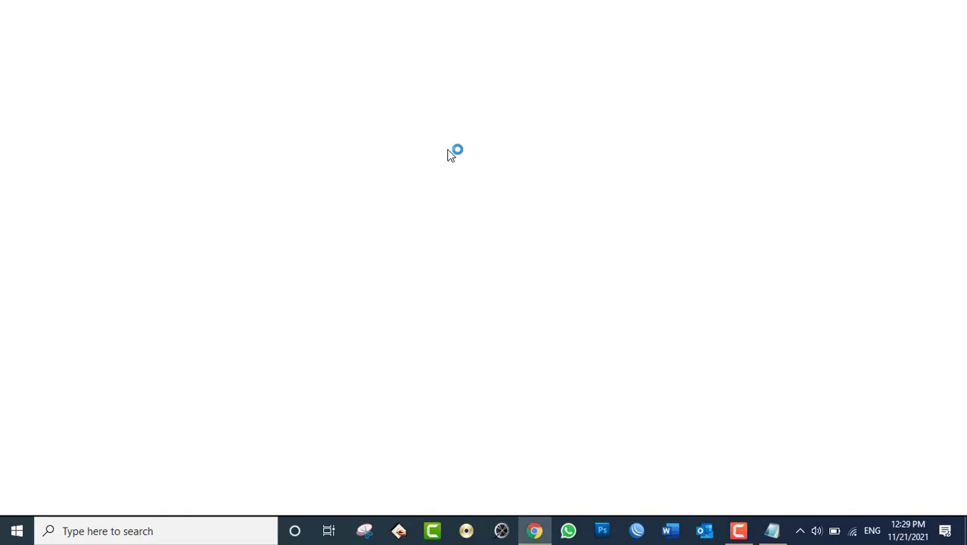
type("googl")
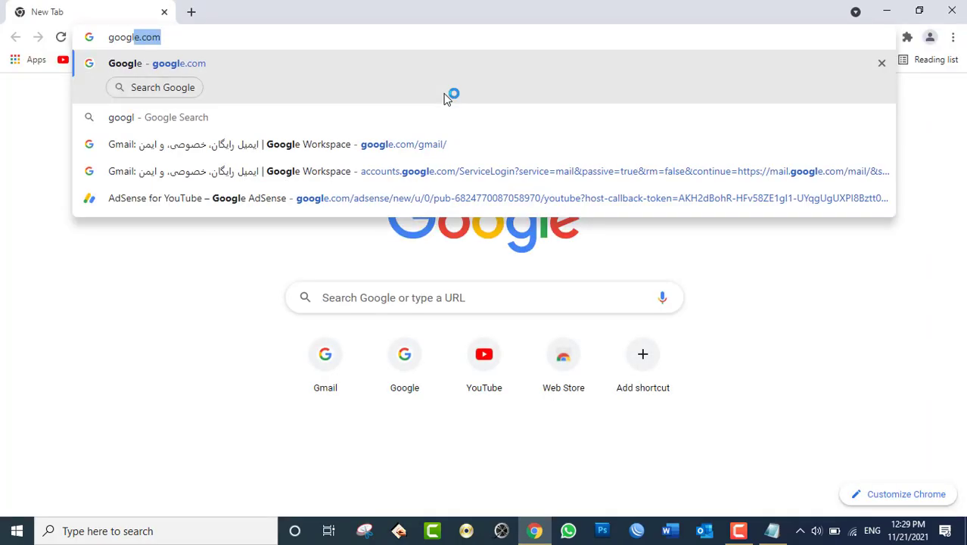
key("Return")
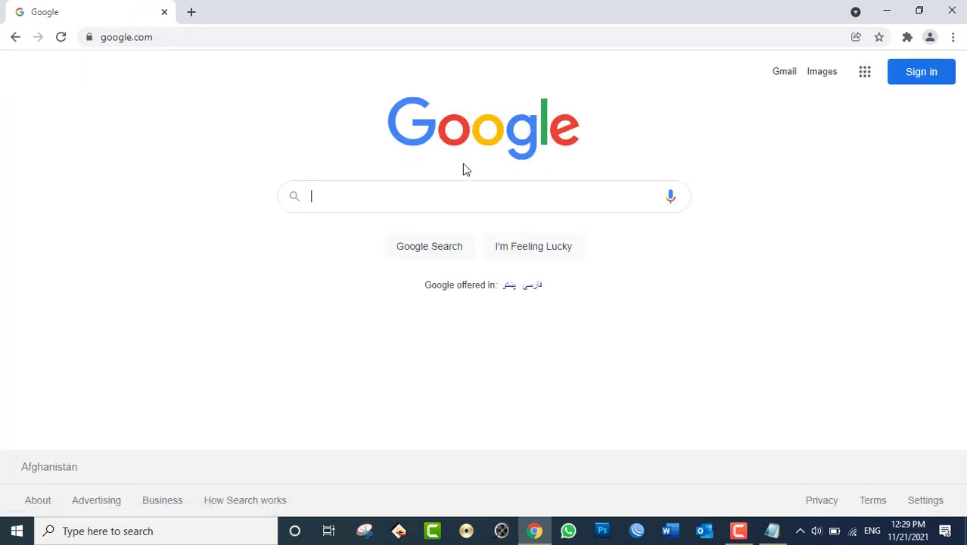
left_click(671, 197)
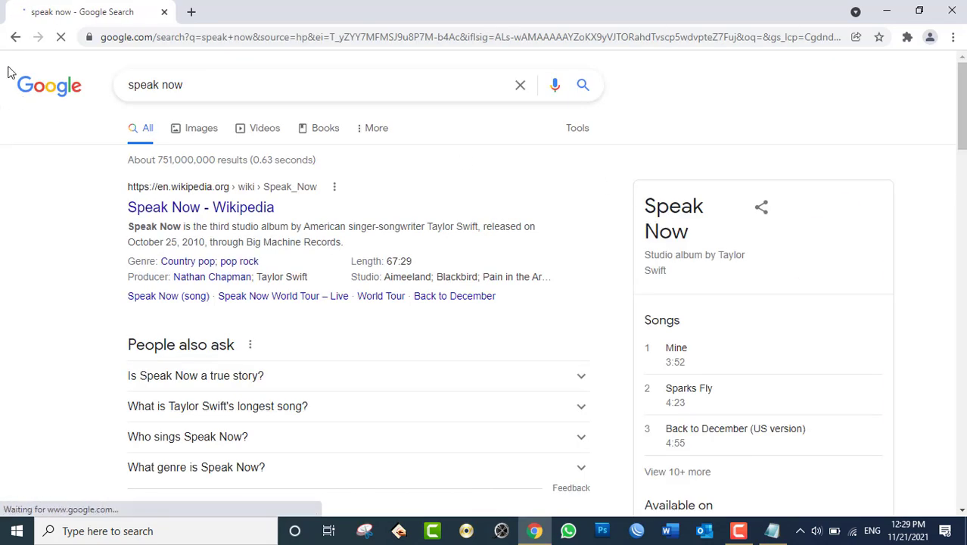
- Return to the Google home page and run voice searches for "open yahoo.com" and then "open Azadi radio"
left_click(16, 37)
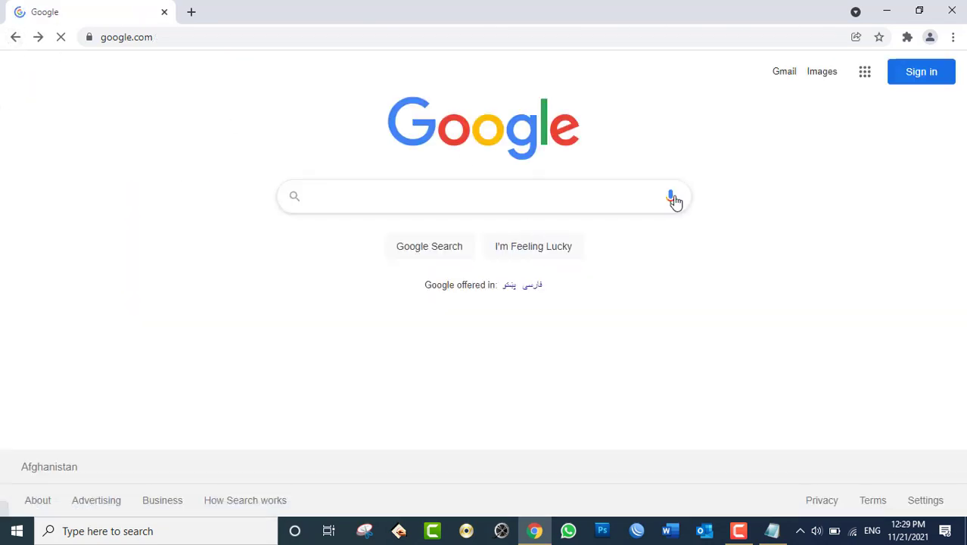
left_click(674, 198)
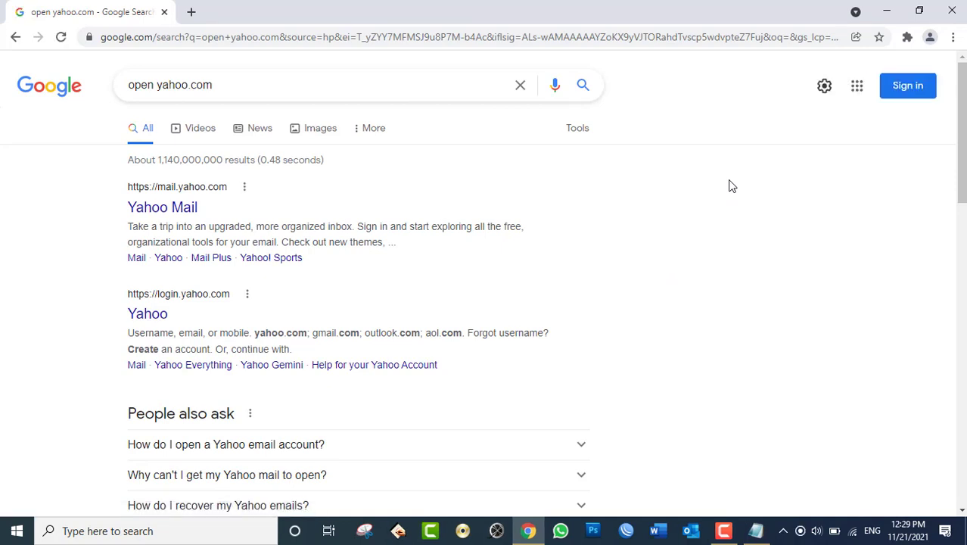
left_click(556, 87)
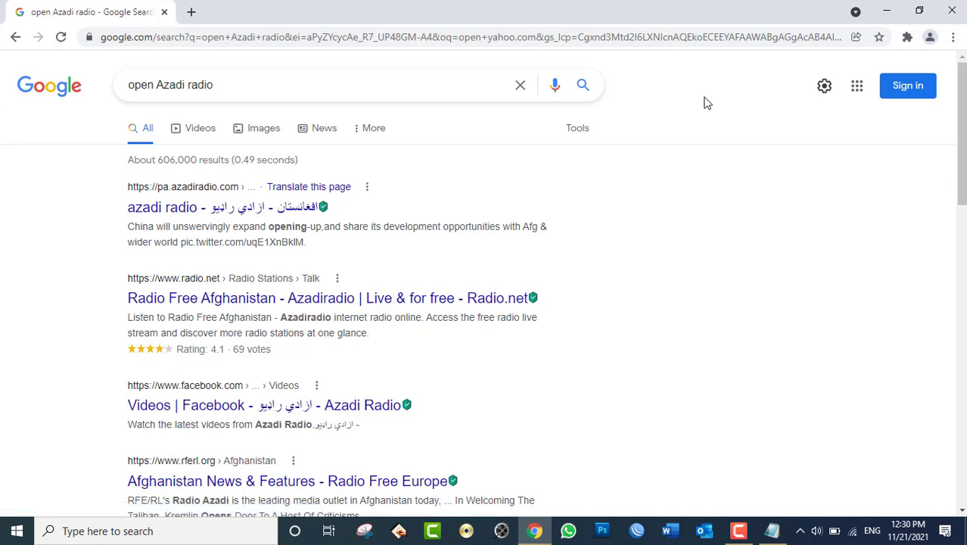
- Leave Chrome for the desktop and open Windows Settings
key("super+d")
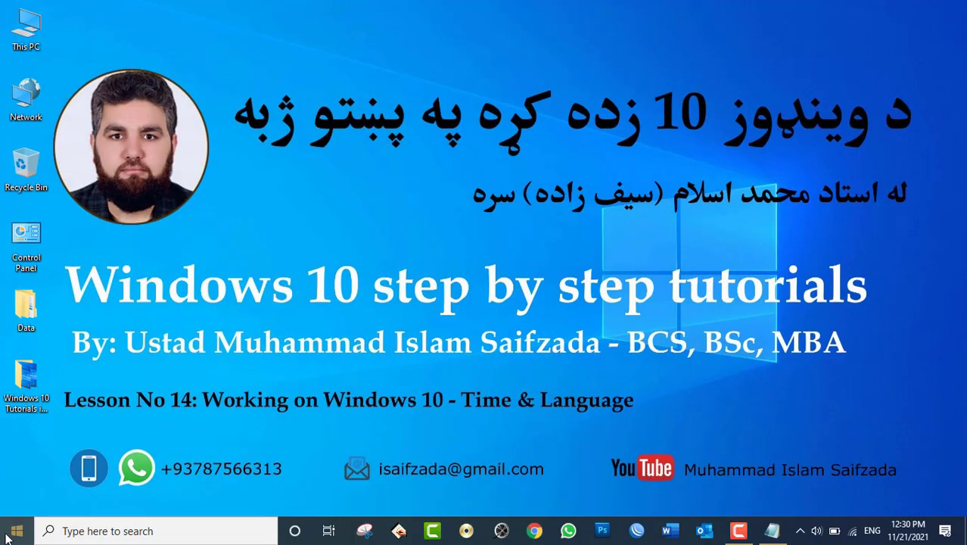
left_click(6, 533)
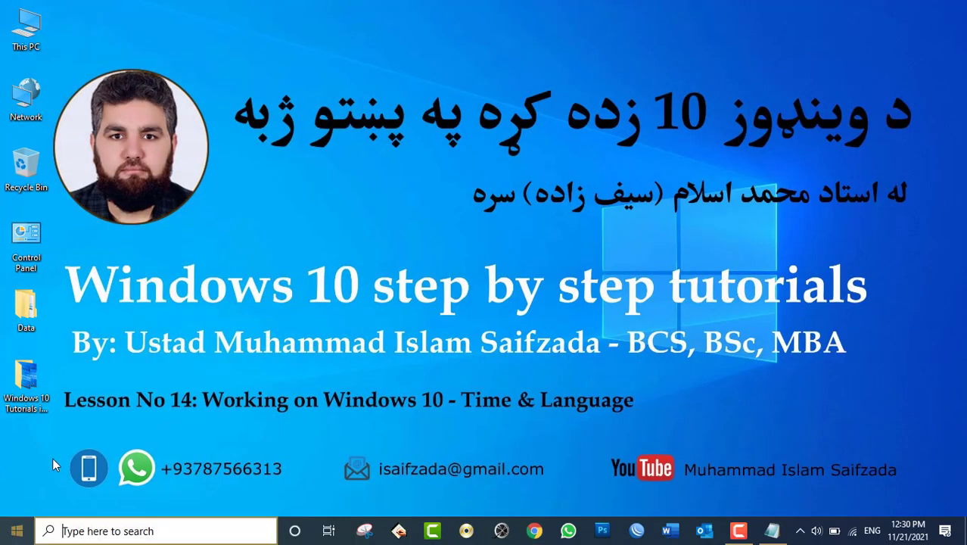
left_click(21, 463)
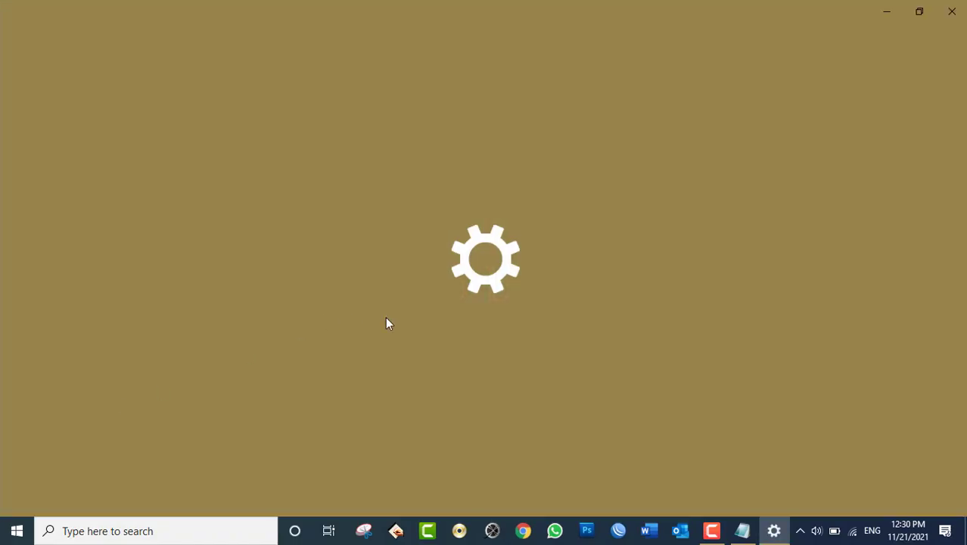